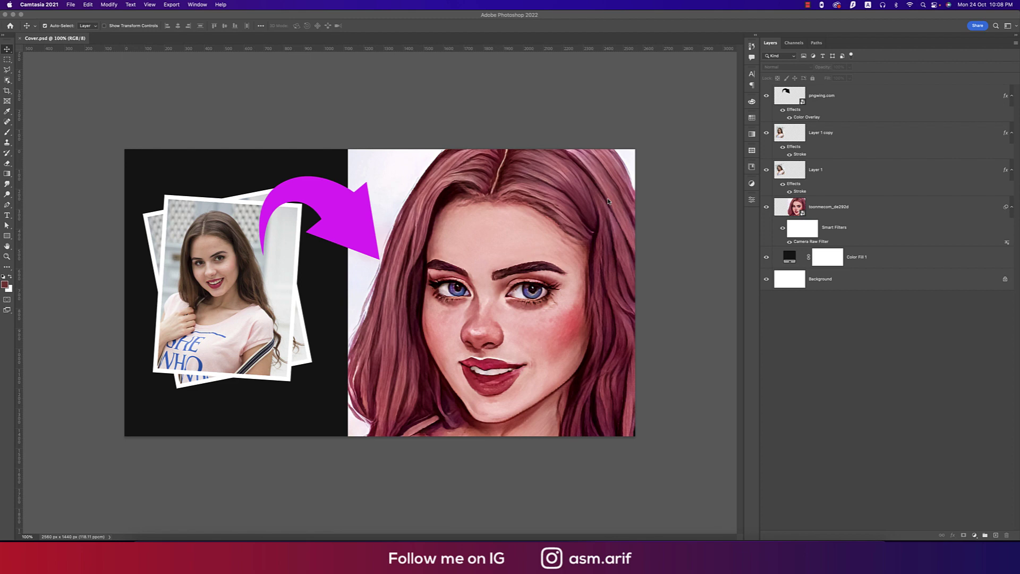
pyautogui.click(254, 282)
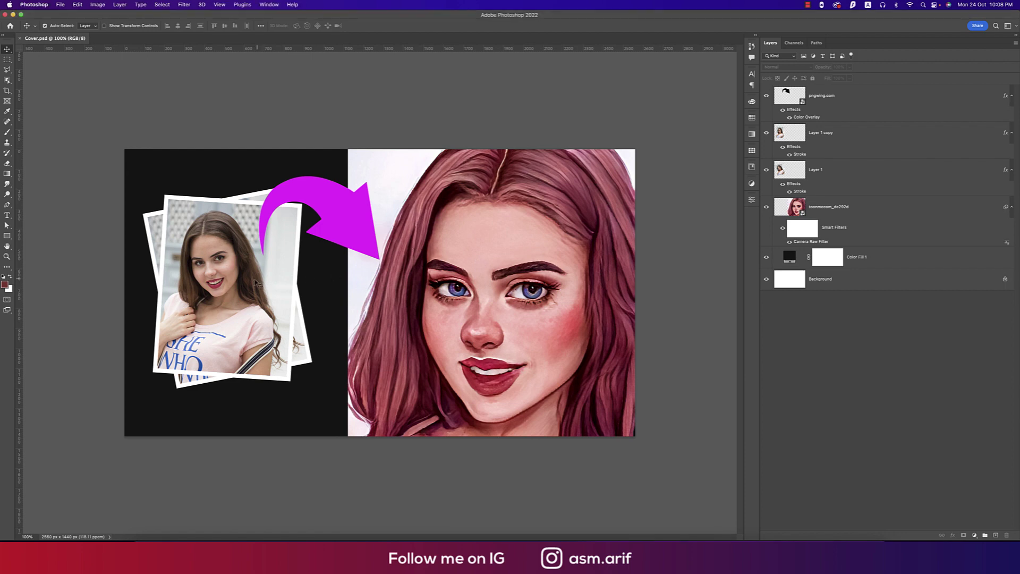
pyautogui.click(490, 286)
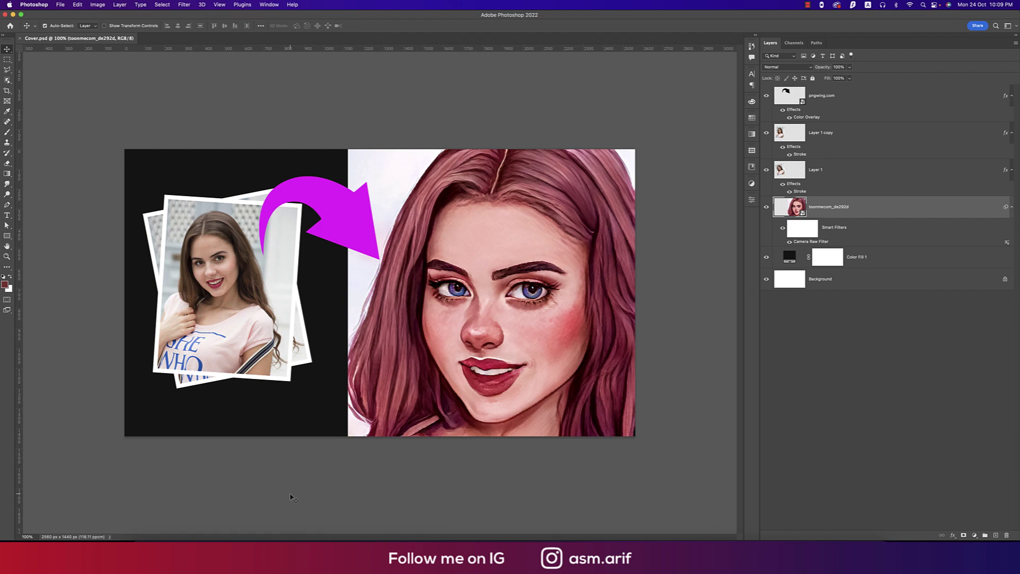
# - Switch to toonme.com in Chrome and upload the original pexels portrait photo from the Downloads folder
pyautogui.click(247, 535)
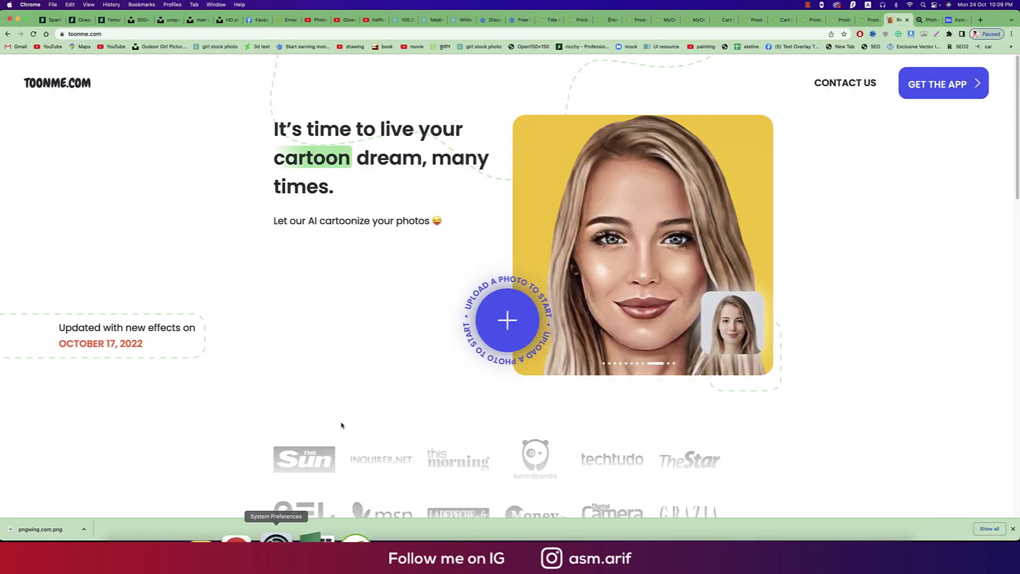
pyautogui.click(516, 321)
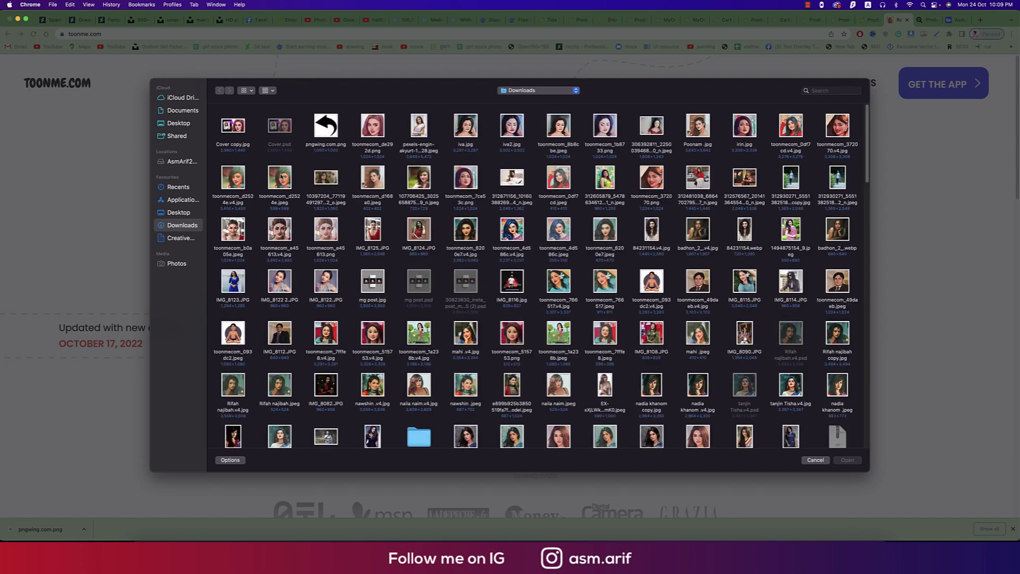
pyautogui.doubleClick(419, 126)
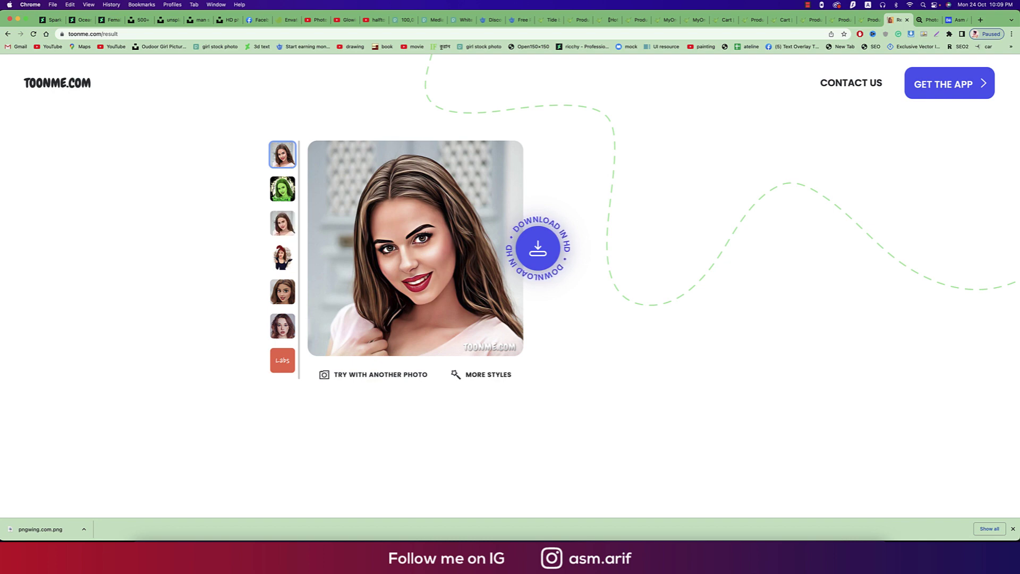
# - Preview the green Halloween style, choose the third cartoon style, and save its HD image to Downloads as toonmecom_91dbdd
pyautogui.click(282, 189)
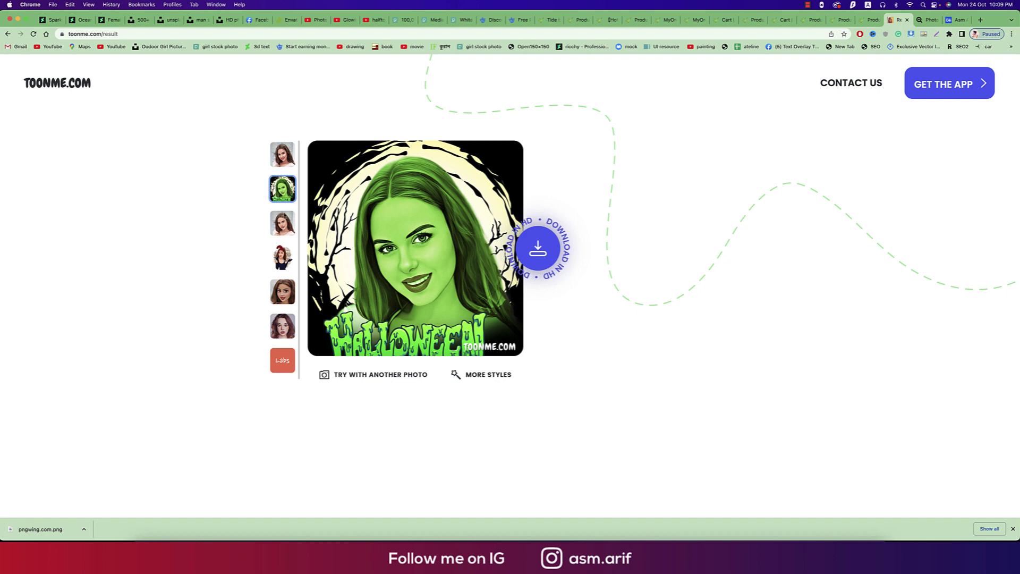
pyautogui.click(282, 224)
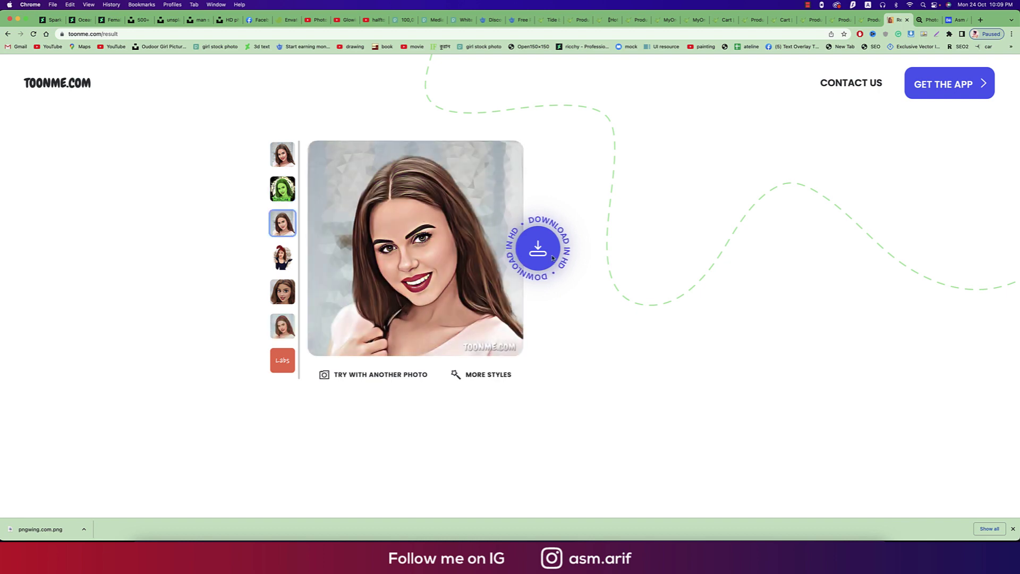
pyautogui.click(568, 258)
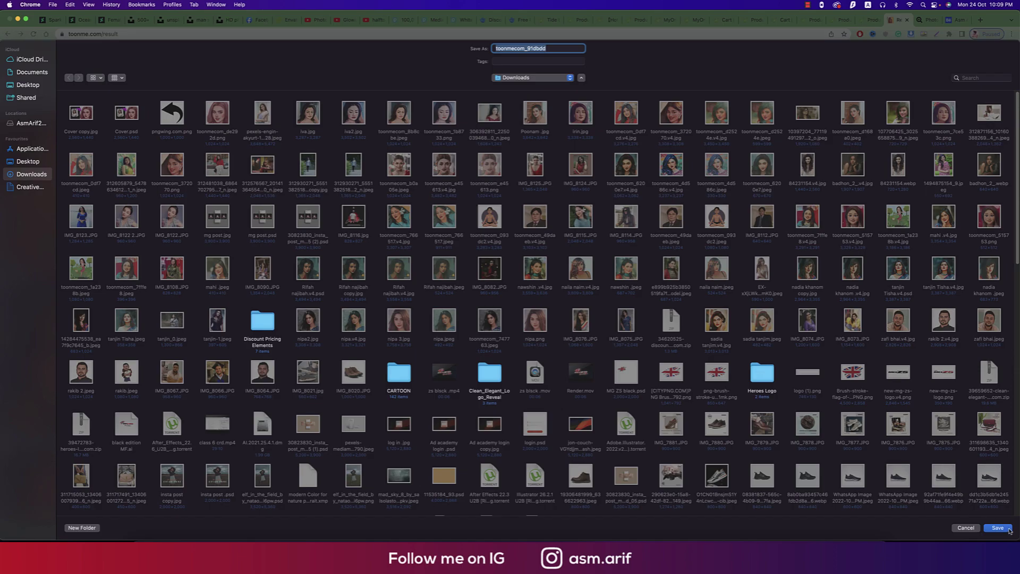
pyautogui.click(1008, 529)
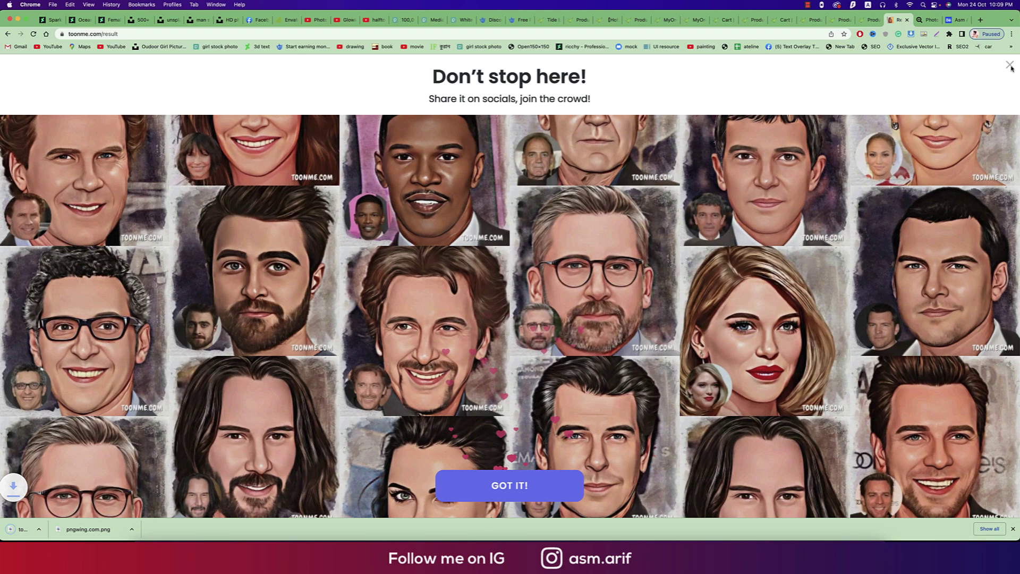
pyautogui.click(1010, 66)
# - Browse the costumed cartoon styles, previewing the roller-skating and Paris designs and looking through the remaining variants
pyautogui.click(283, 260)
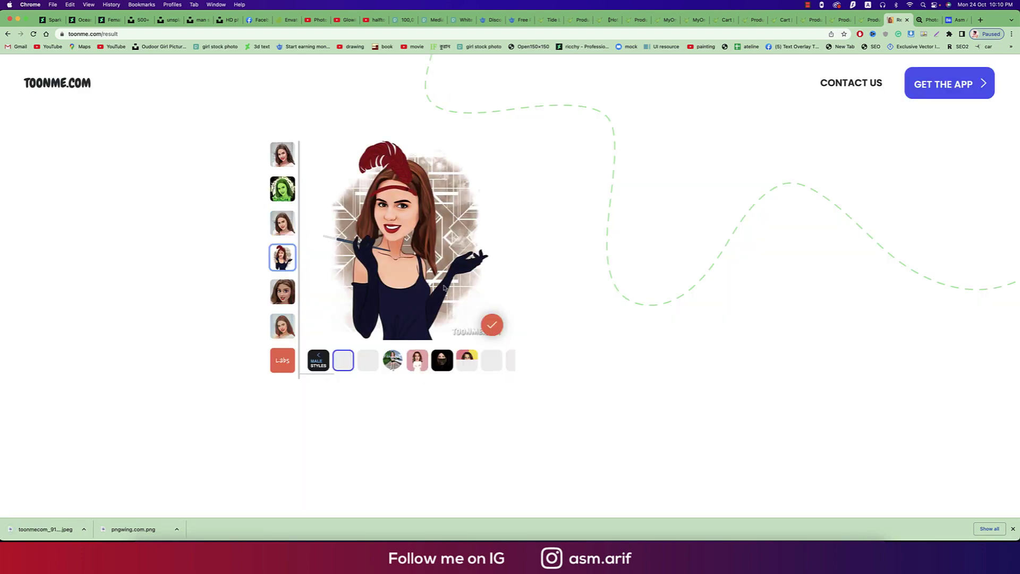
pyautogui.click(394, 361)
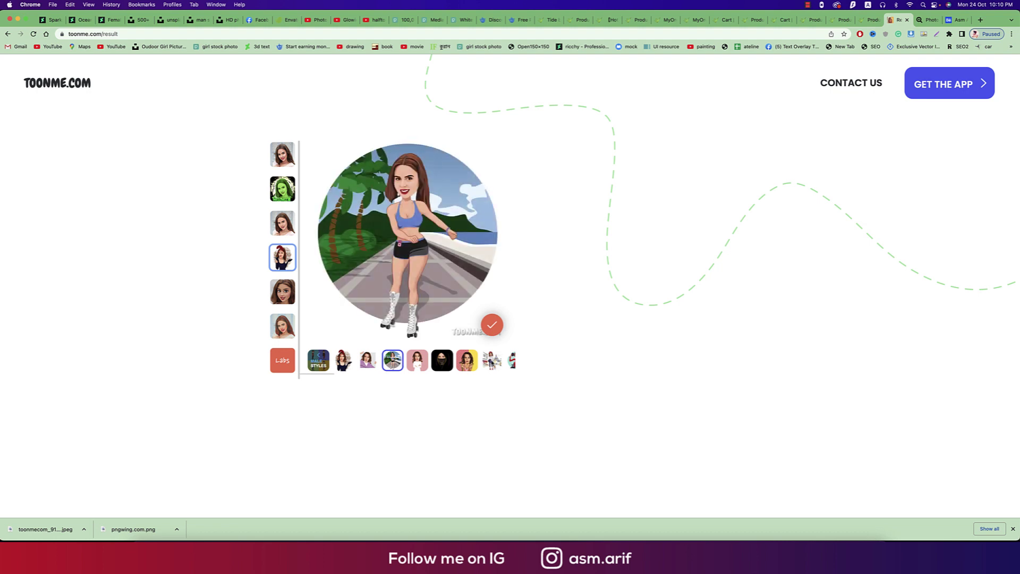
pyautogui.click(491, 362)
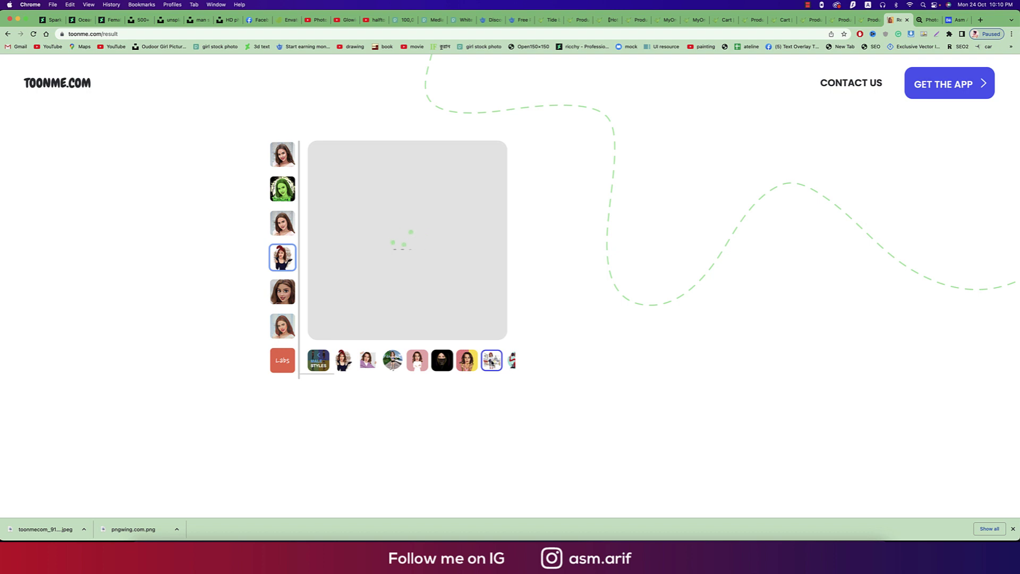
pyautogui.hscroll(10, 493, 364)
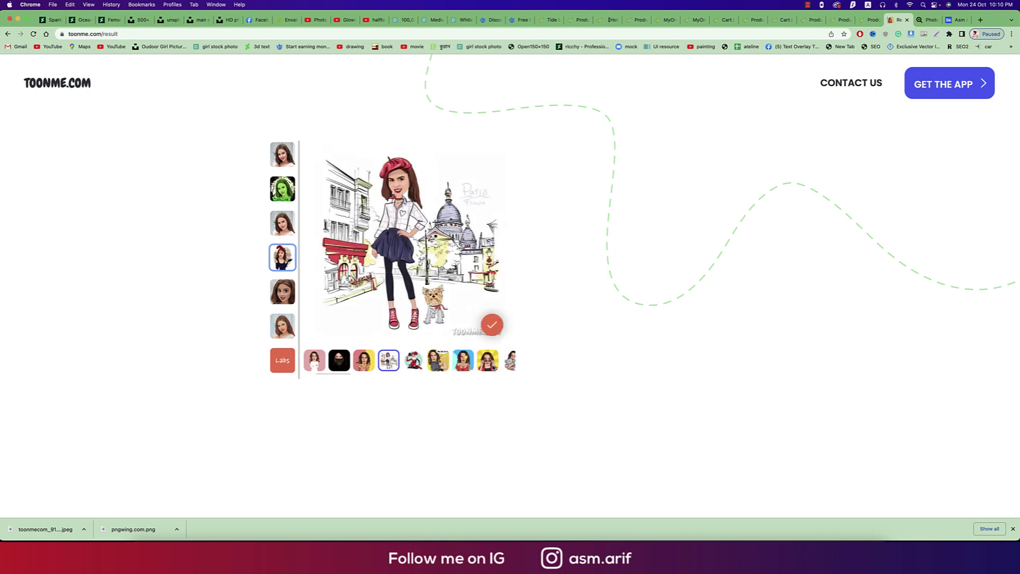
pyautogui.hscroll(10, 406, 360)
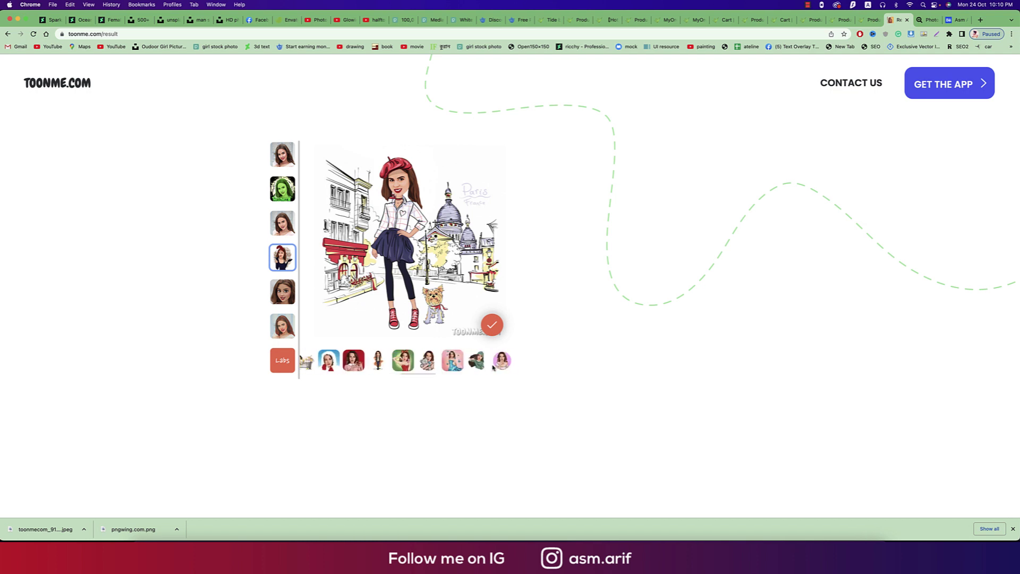
pyautogui.hscroll(5, 493, 367)
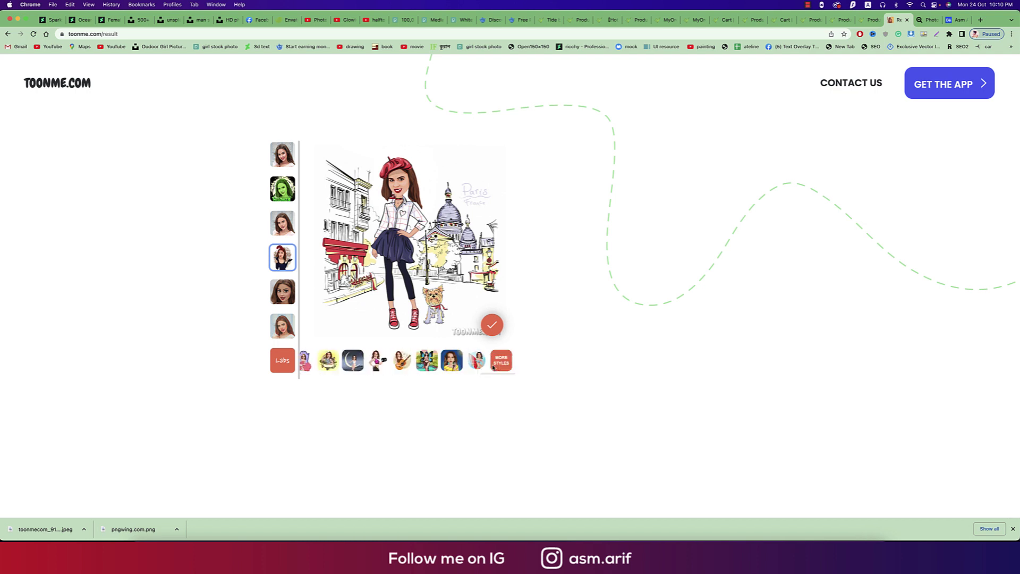
# - Preview the big-eyed style, choose the sixth cartoon style, and save its HD image to Downloads as toonmecom_39cadf
pyautogui.click(290, 300)
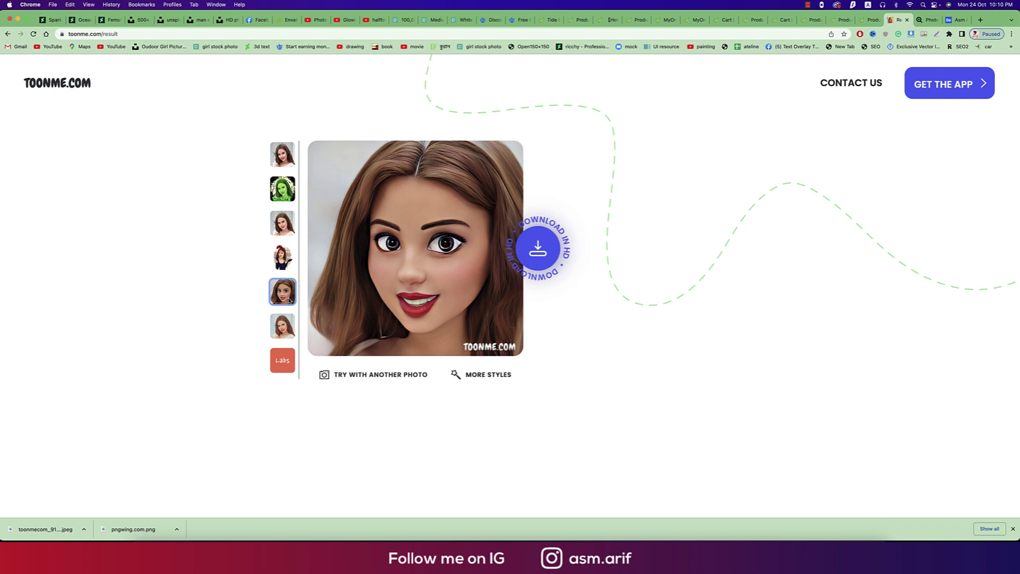
pyautogui.click(286, 328)
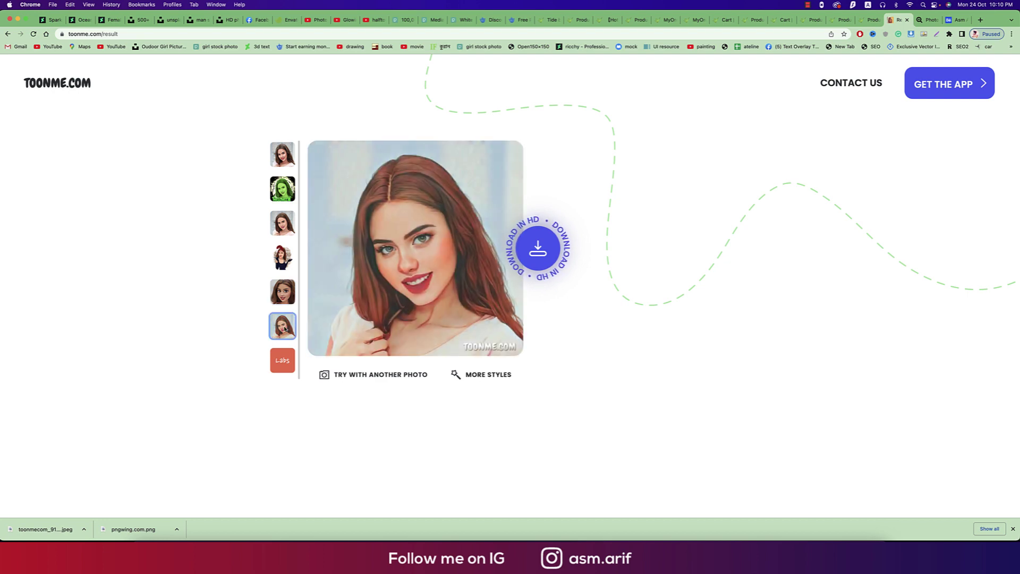
pyautogui.click(552, 260)
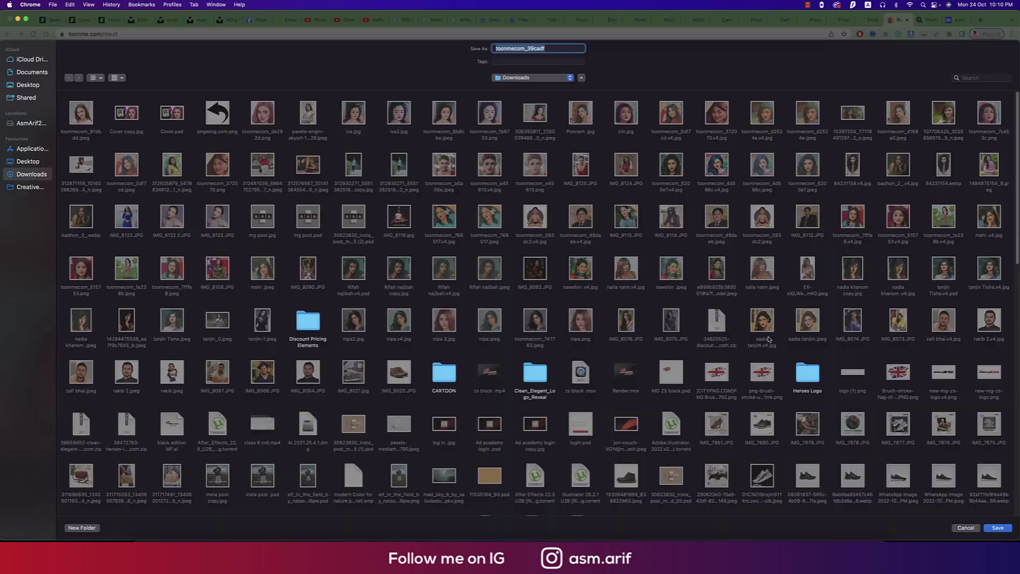
pyautogui.click(997, 529)
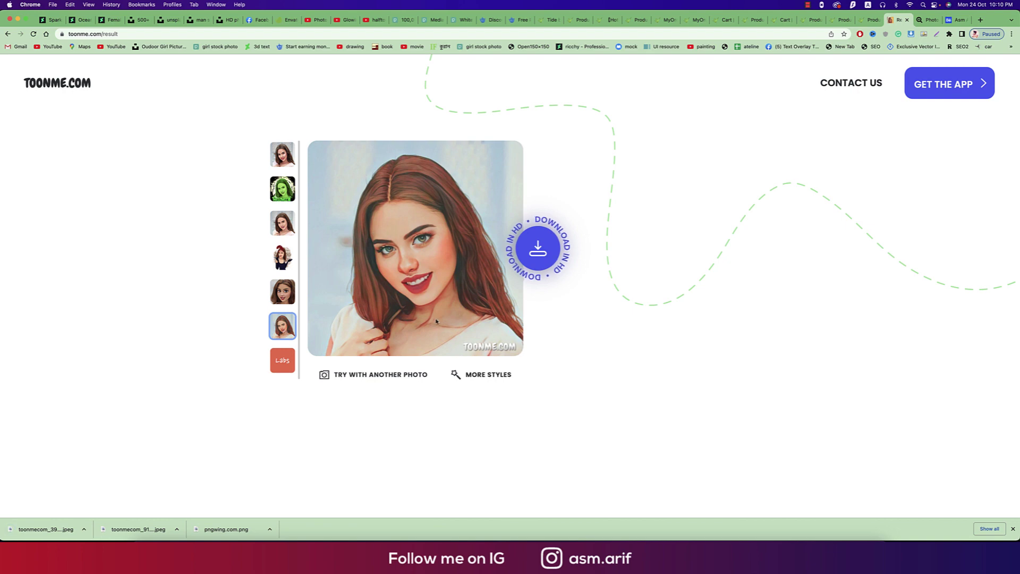
# - Apply the close-up painted portrait from the additional styles and save its HD image to Downloads as toonmecom_e8735b
pyautogui.click(486, 375)
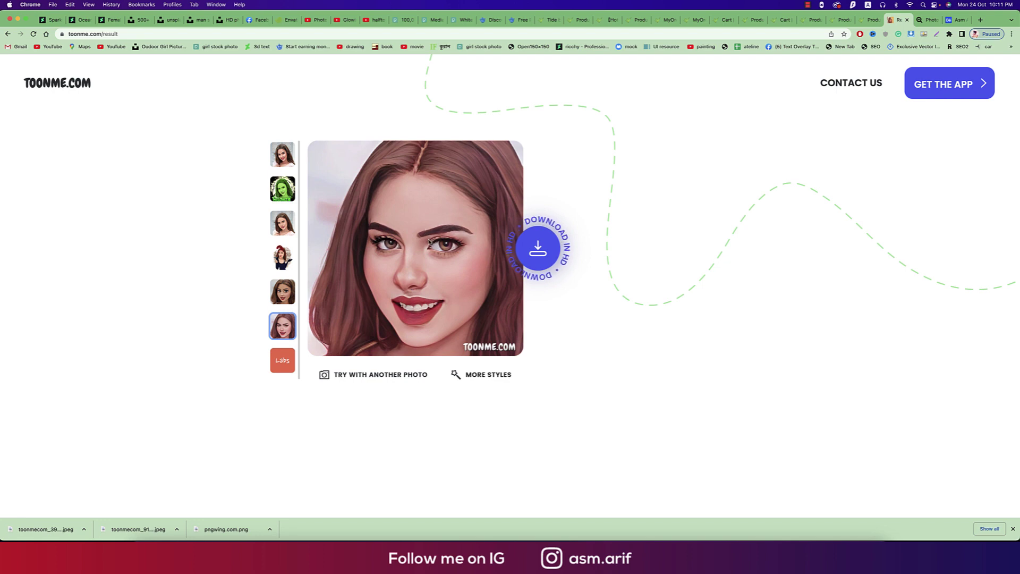
pyautogui.click(551, 260)
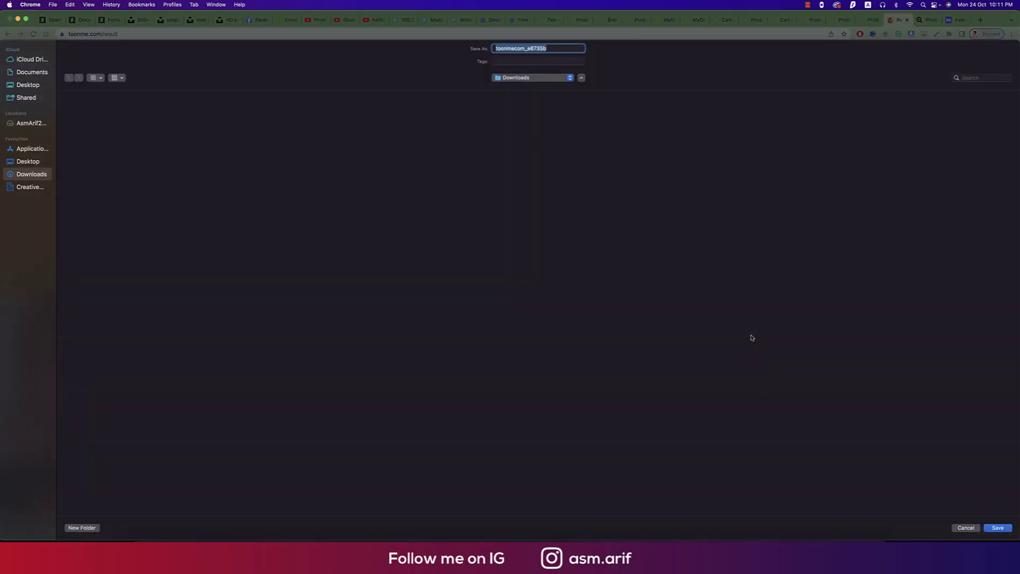
pyautogui.click(998, 528)
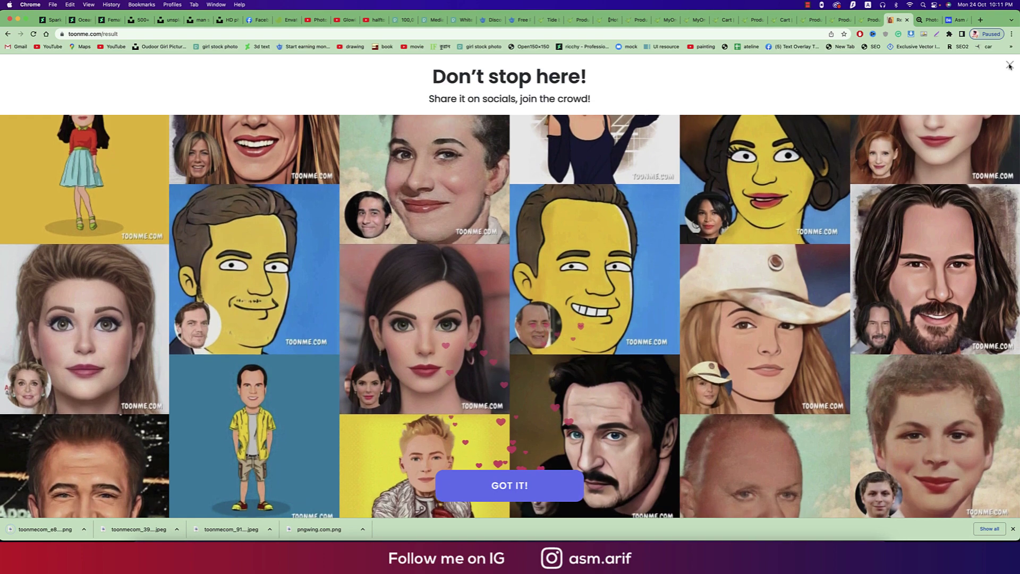
pyautogui.click(1010, 64)
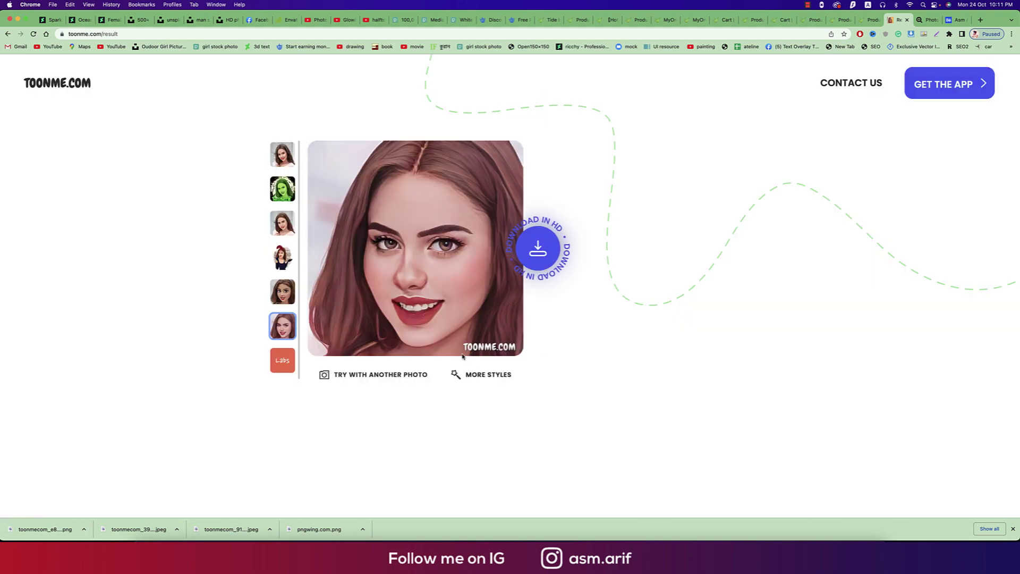
# - Switch to photoenlarger.com and load toonmecom_e8735b.png from Downloads as the image to enlarge
pyautogui.click(928, 22)
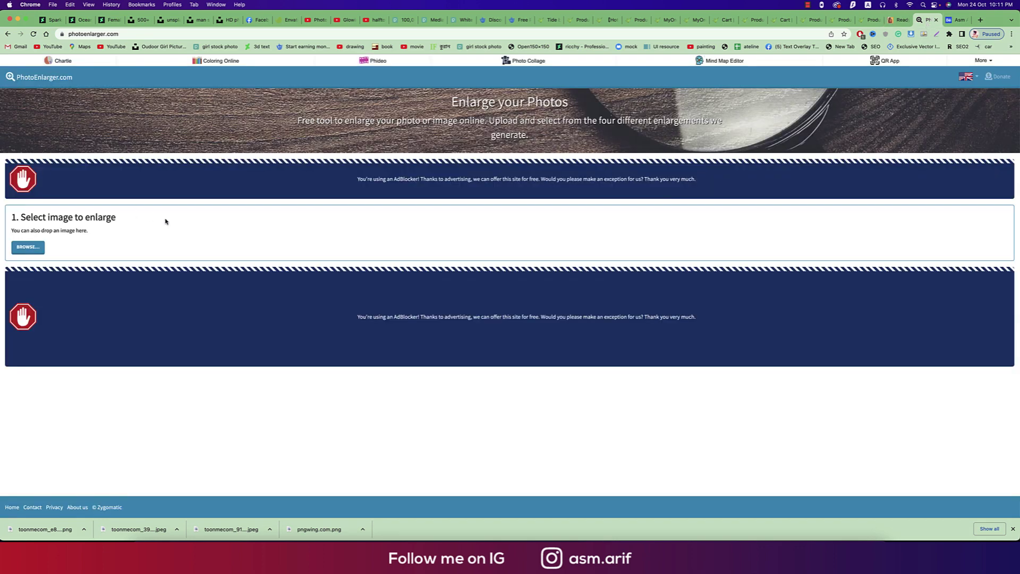
pyautogui.click(41, 248)
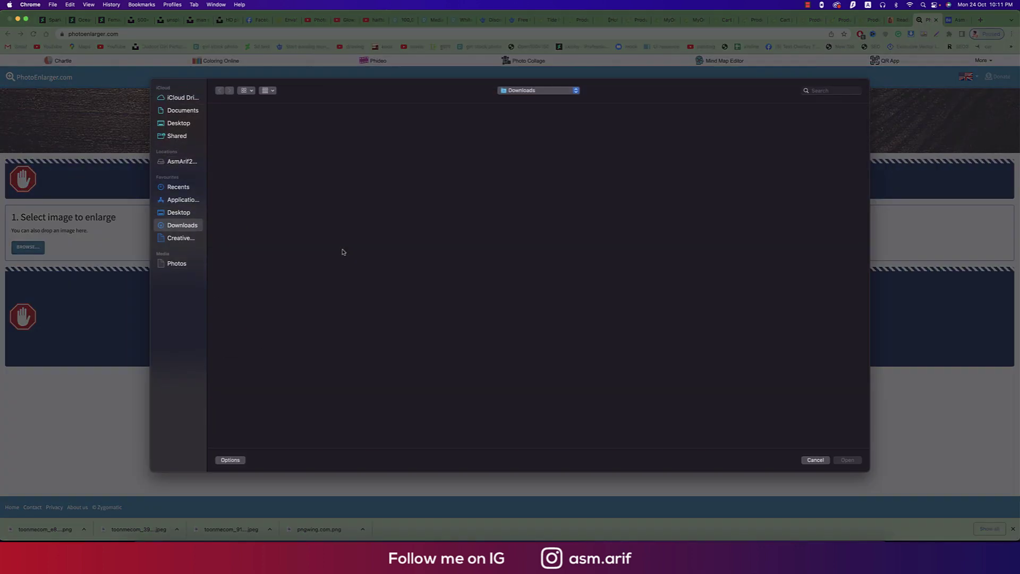
pyautogui.click(234, 134)
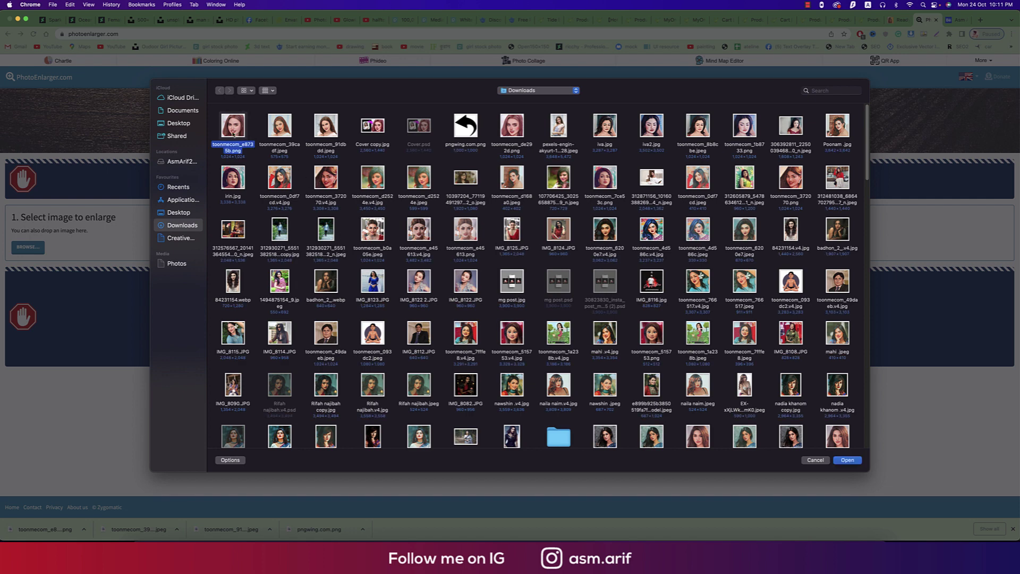
pyautogui.click(283, 133)
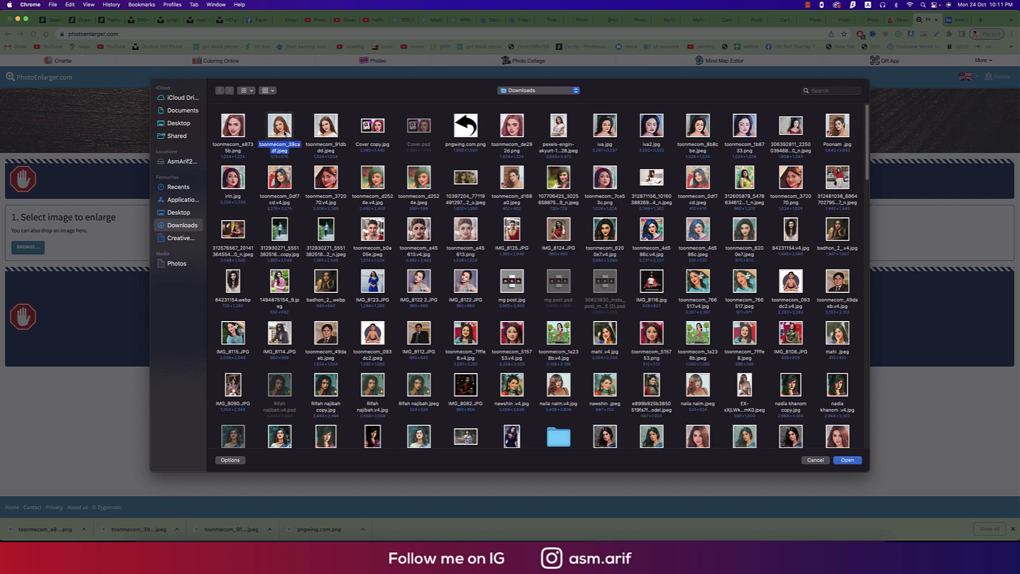
pyautogui.click(237, 132)
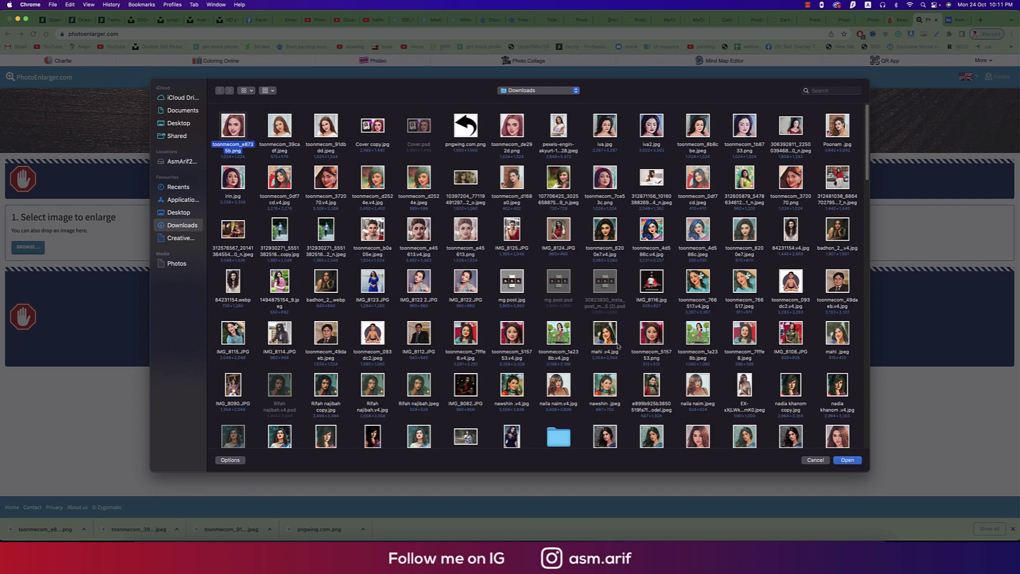
pyautogui.click(845, 461)
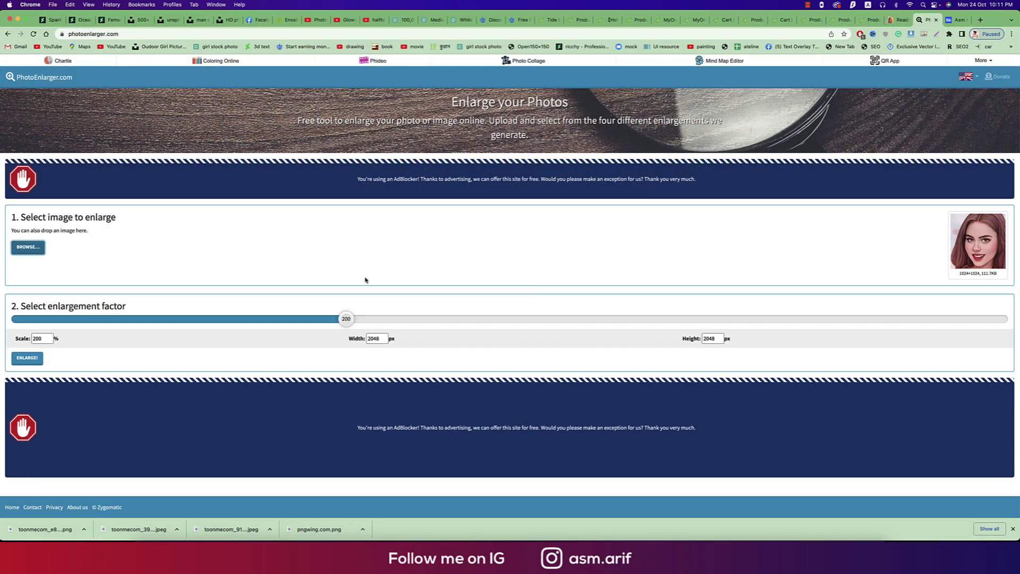
# - Set the enlargement width to 4000 px and generate the enlarged versions
pyautogui.moveTo(347, 320); pyautogui.dragTo(588, 320)
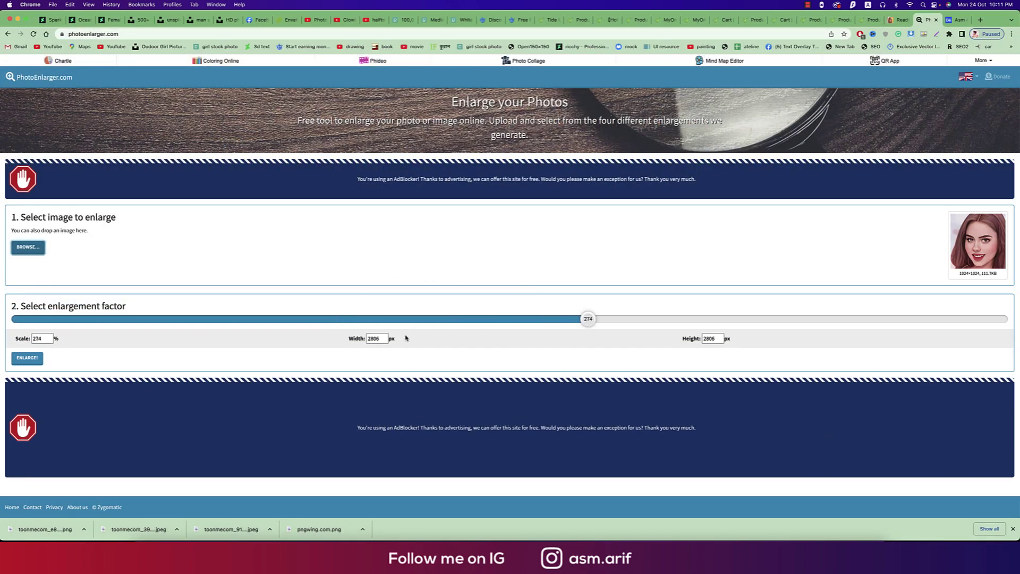
pyautogui.click(383, 340)
pyautogui.doubleClick(373, 339)
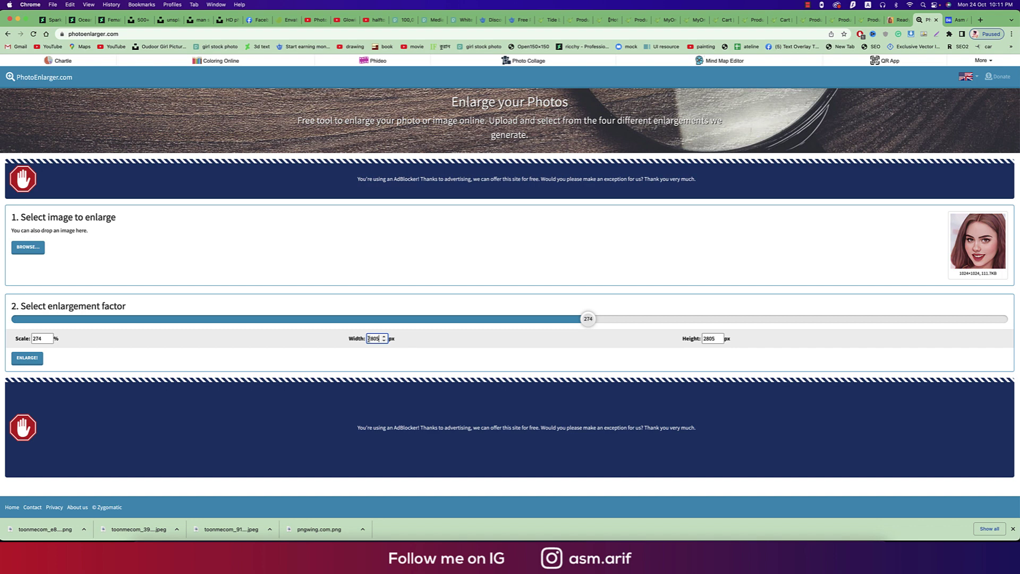
pyautogui.write('4000')
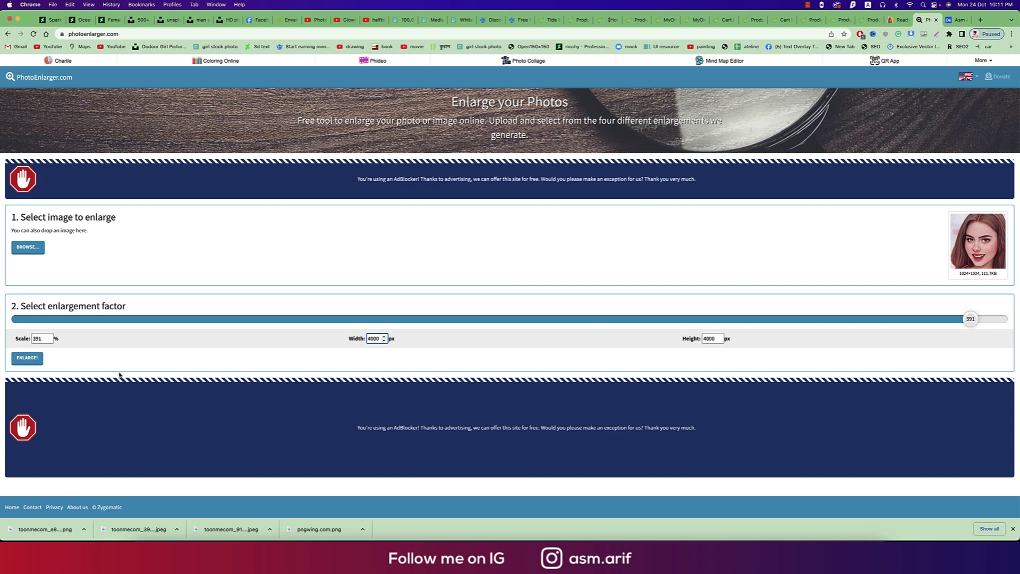
pyautogui.click(30, 364)
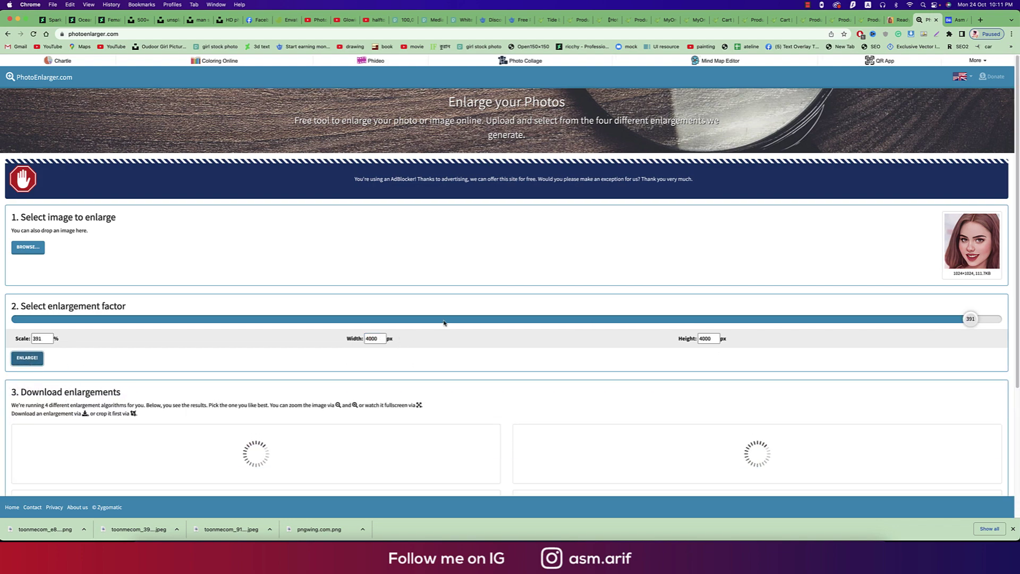
# - Compare the generated enlargements and save the second version as a JPG named toonmecom_e8735b.v2.jpg in Downloads
pyautogui.scroll(-10, 444, 322)
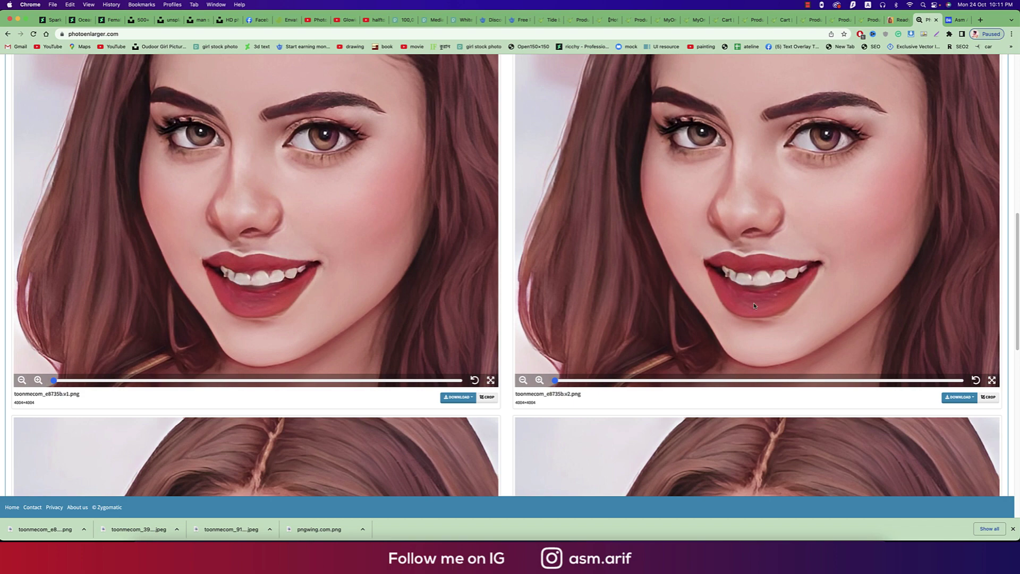
pyautogui.scroll(-6, 763, 306)
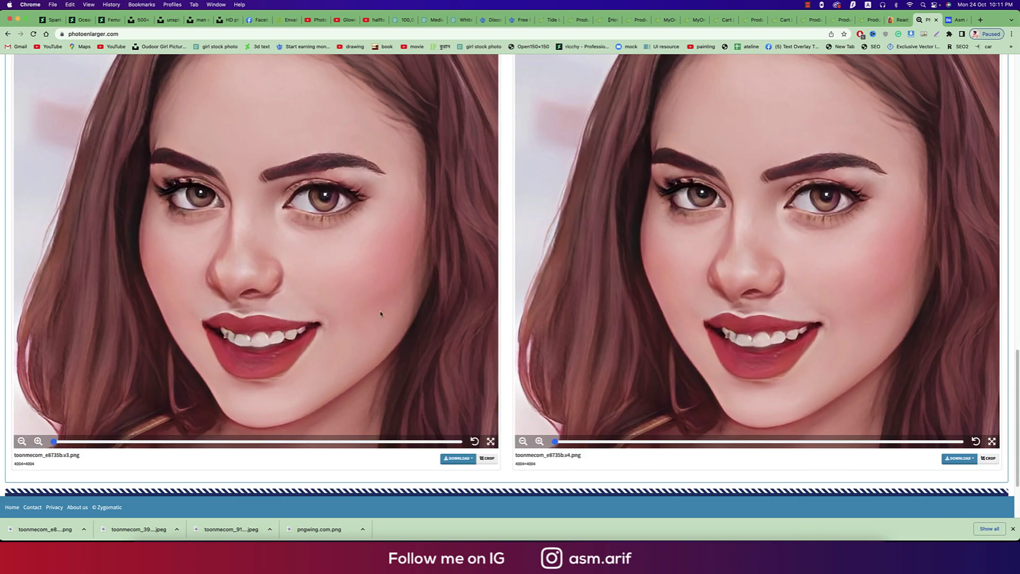
pyautogui.scroll(15, 809, 325)
pyautogui.scroll(-10, 808, 326)
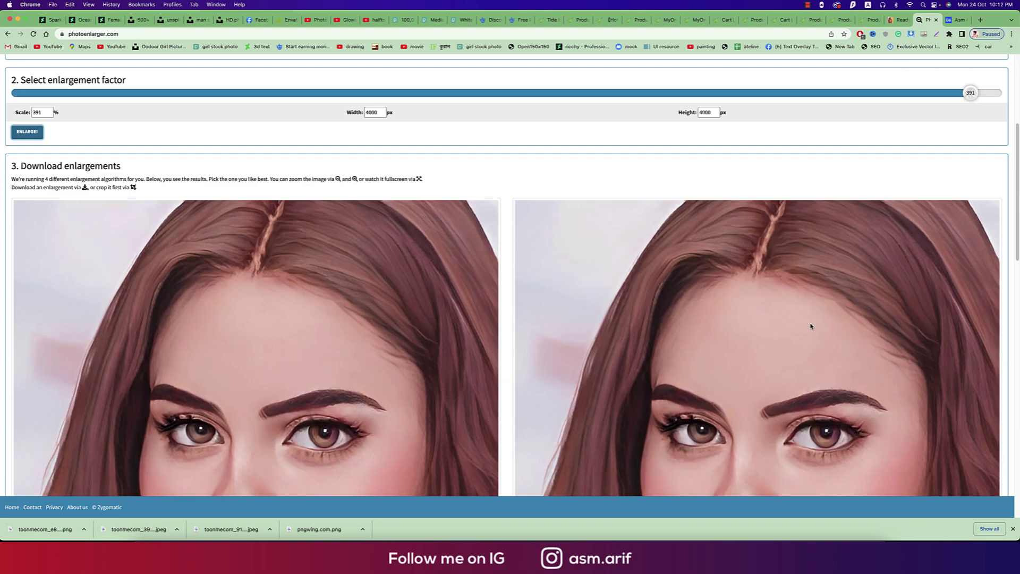
pyautogui.scroll(-3, 811, 326)
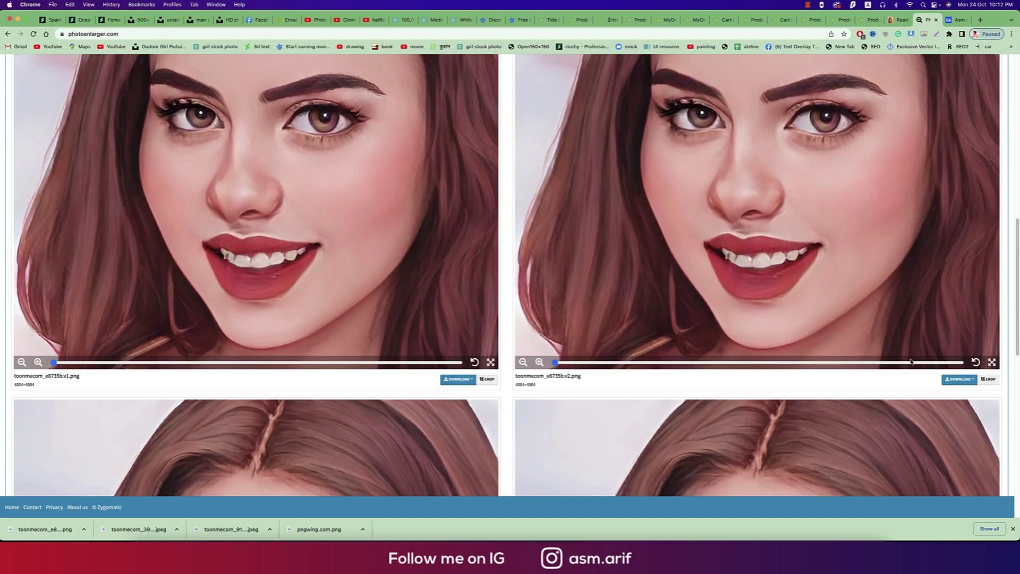
pyautogui.click(960, 379)
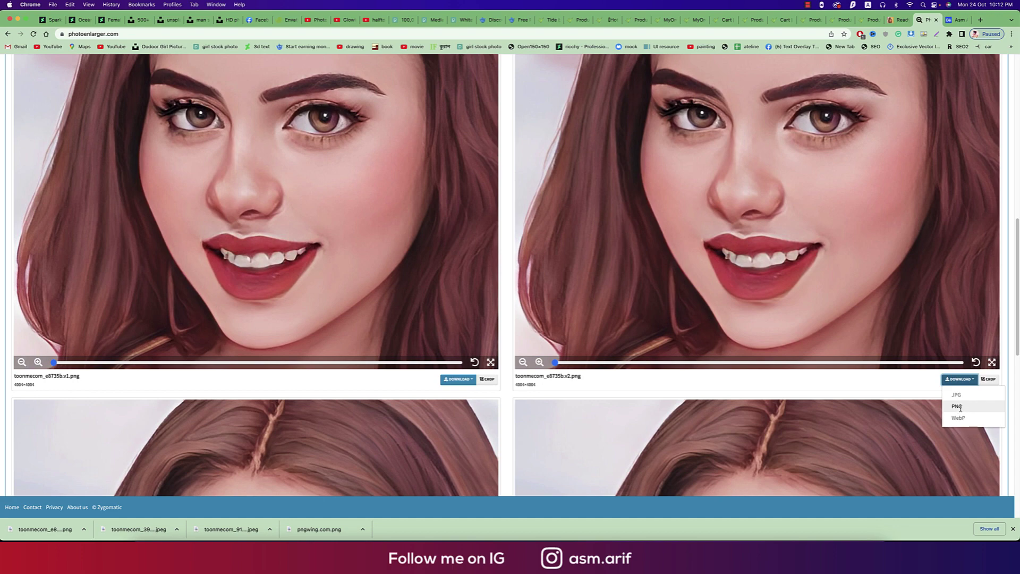
pyautogui.click(963, 398)
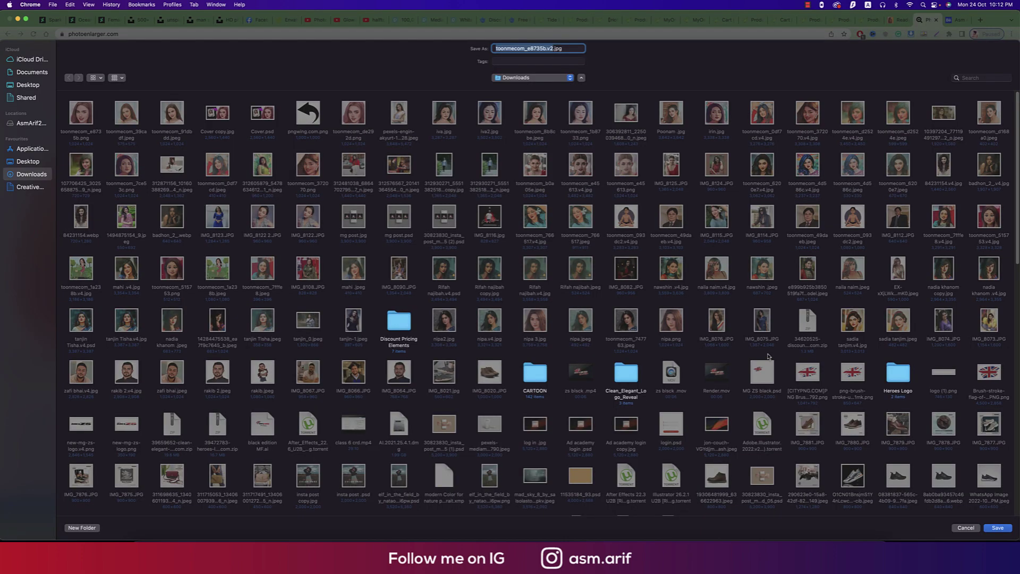
pyautogui.click(998, 528)
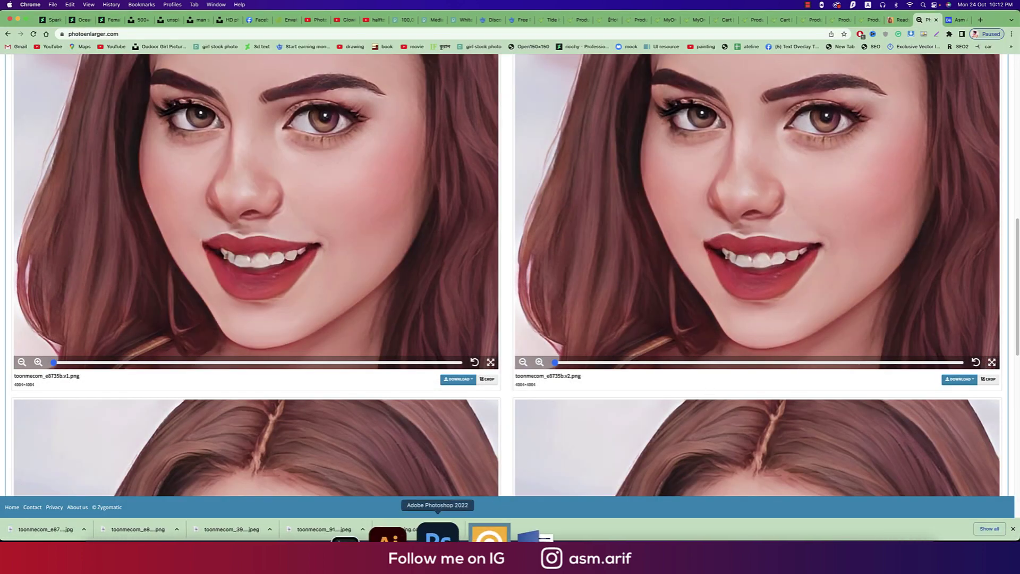
# - Switch to Photoshop, open toonmecom_e8735b.v2.jpg from Downloads, and dismiss the Nik Collection window
pyautogui.click(439, 534)
pyautogui.click(60, 4)
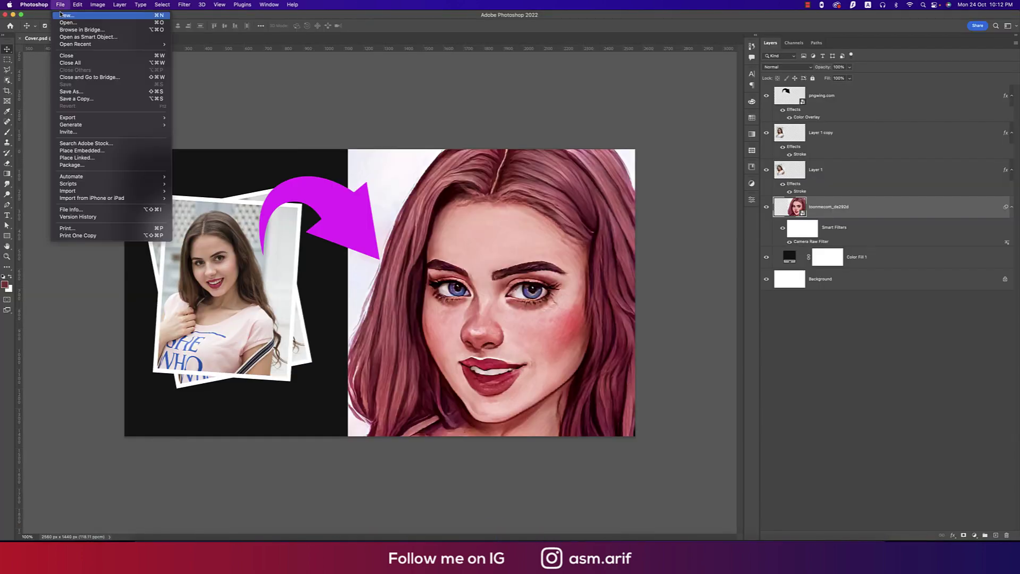
pyautogui.click(71, 23)
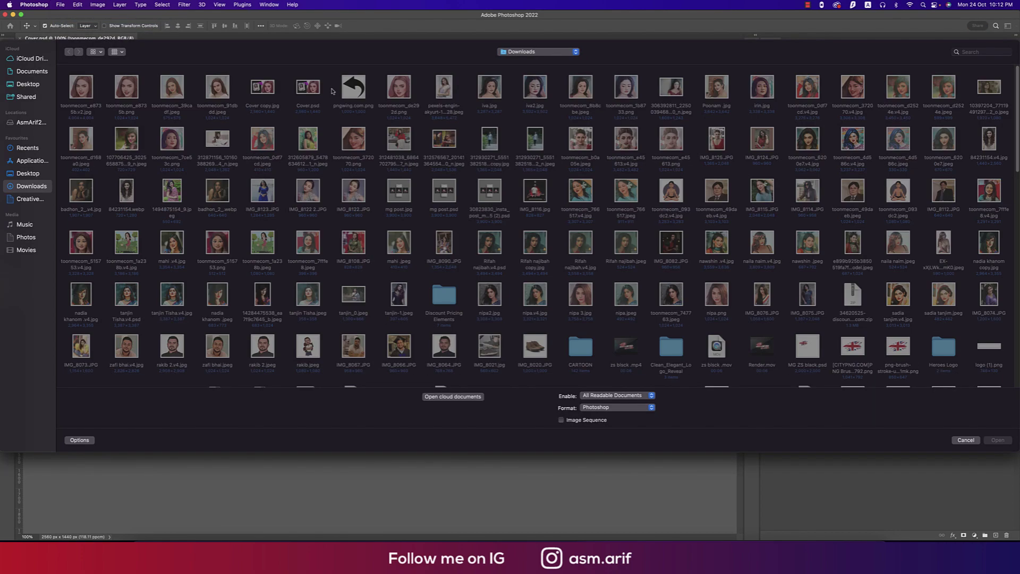
pyautogui.doubleClick(85, 76)
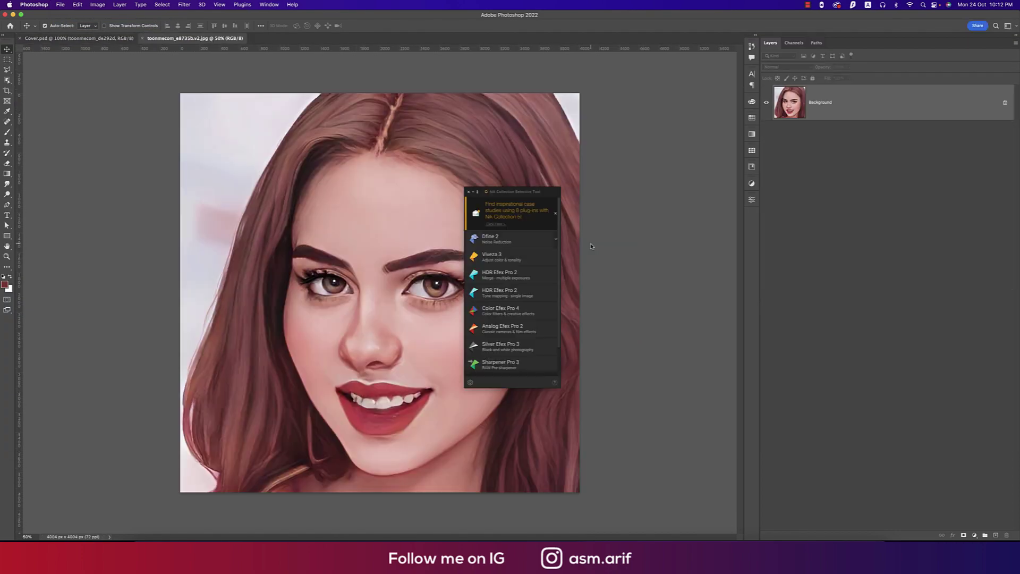
pyautogui.click(468, 192)
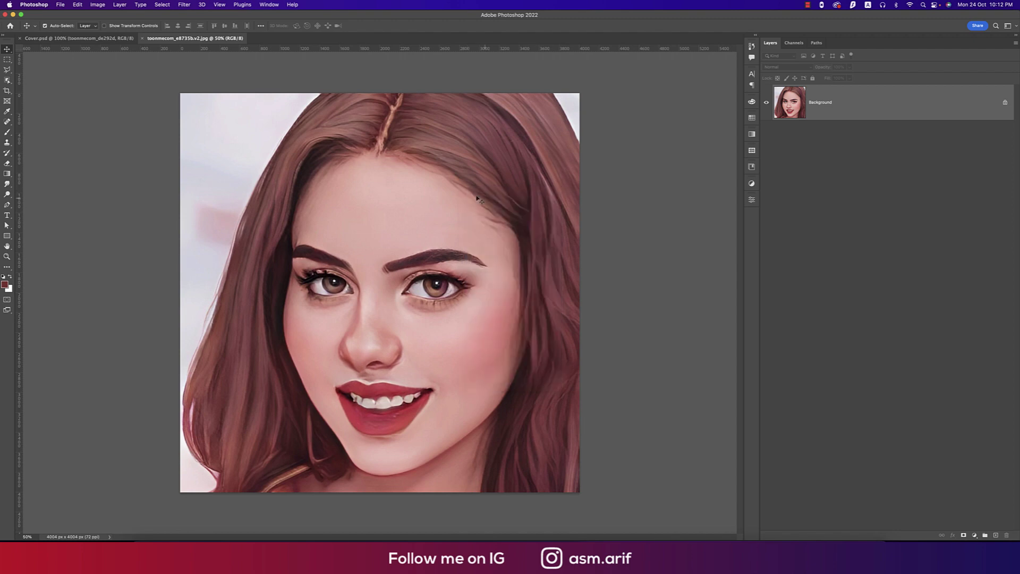
# - Start the Camera Raw filter on the portrait and set Blacks to -66 and Contrast to +27
pyautogui.click(184, 6)
pyautogui.click(213, 63)
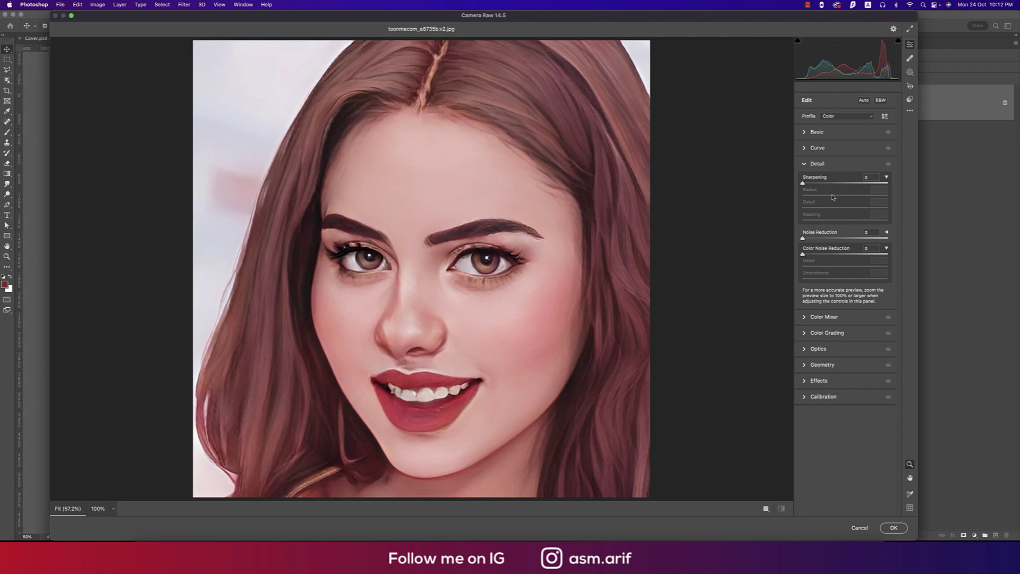
pyautogui.click(805, 133)
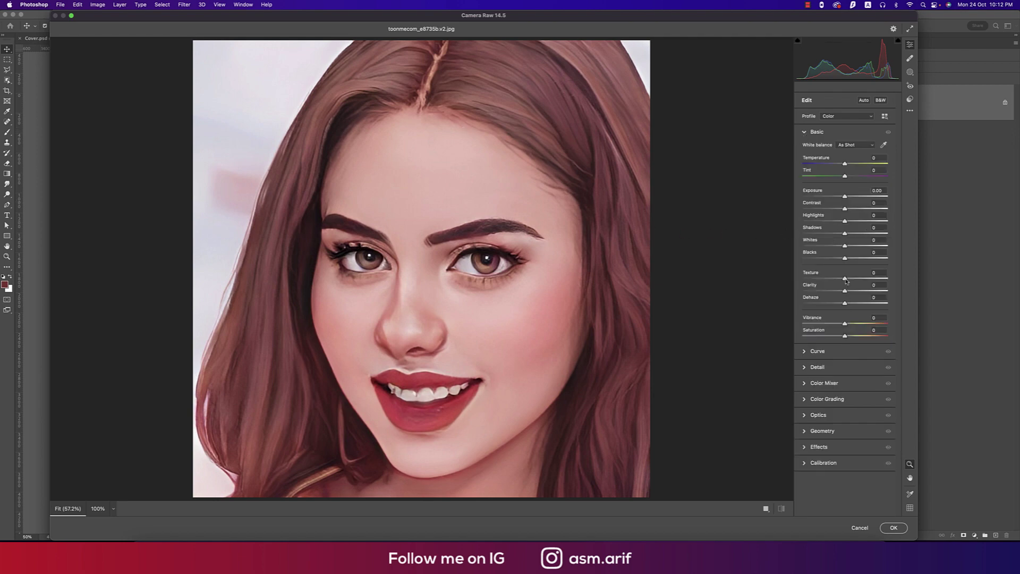
pyautogui.moveTo(845, 258); pyautogui.dragTo(818, 260)
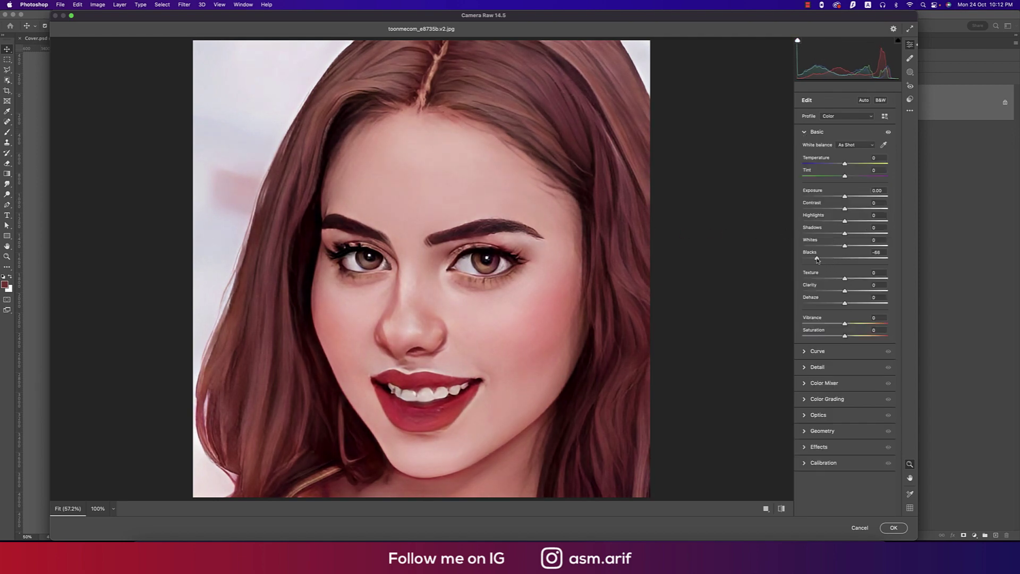
pyautogui.click(856, 209)
pyautogui.moveTo(855, 209); pyautogui.dragTo(857, 211)
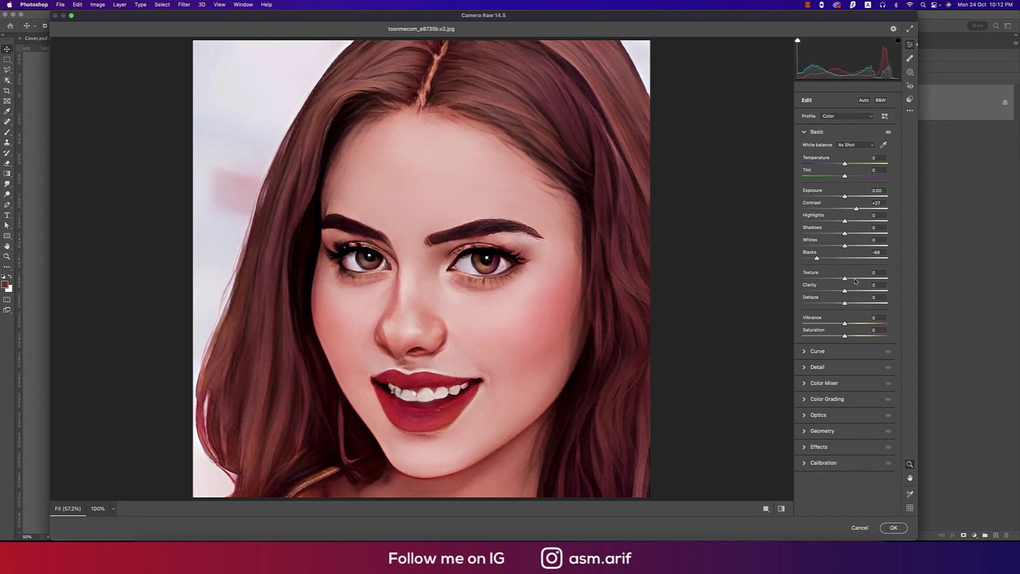
# - Set Texture to +58, Clarity to +18, Dehaze to +10 and Shadows to +45 in the Camera Raw basic adjustments
pyautogui.moveTo(856, 279); pyautogui.dragTo(870, 279)
pyautogui.click(855, 291)
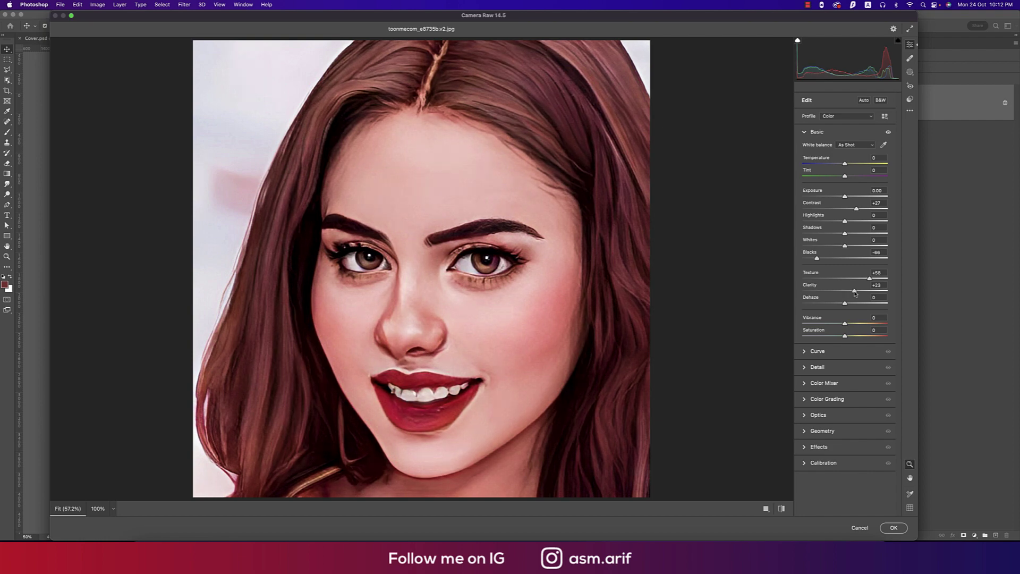
pyautogui.moveTo(855, 292); pyautogui.dragTo(848, 305)
pyautogui.click(850, 303)
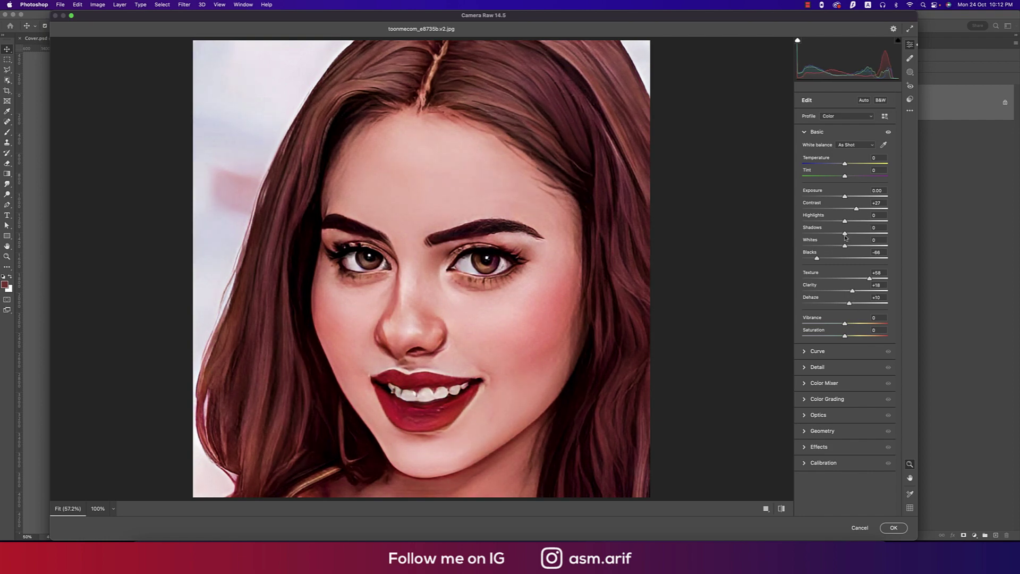
pyautogui.moveTo(846, 236); pyautogui.dragTo(865, 239)
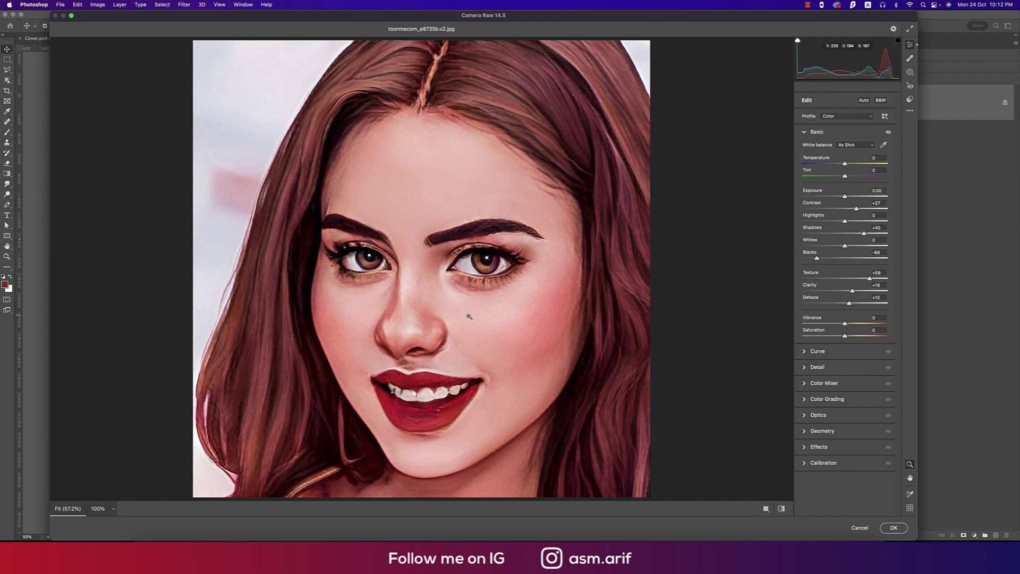
# - Adjust the noise reduction in Camera Raw's Detail settings and apply the filter to the portrait
pyautogui.click(808, 368)
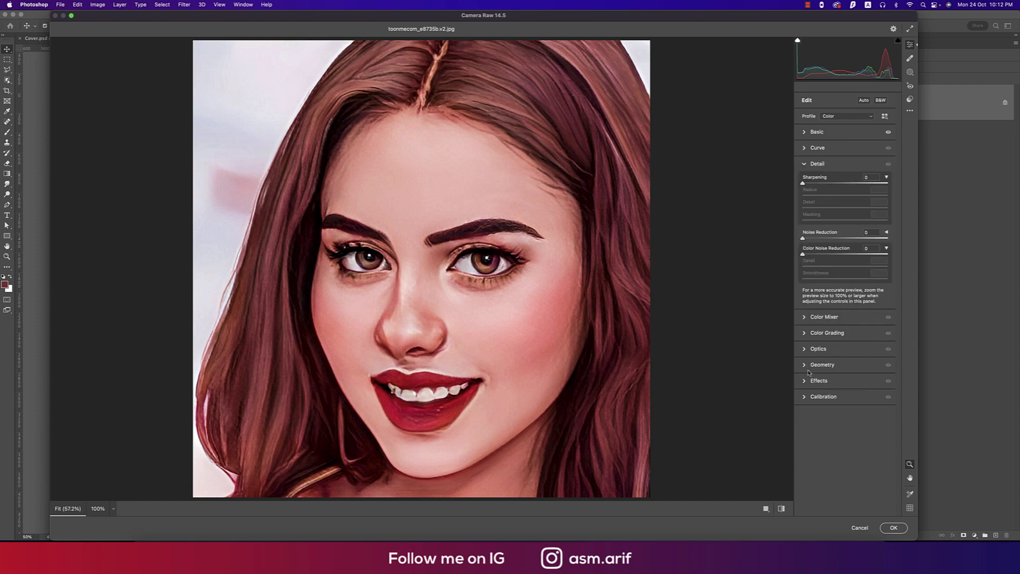
pyautogui.click(834, 254)
pyautogui.moveTo(855, 268)
pyautogui.mouseDown()
pyautogui.moveTo(865, 267)
pyautogui.moveTo(858, 280)
pyautogui.mouseUp()
pyautogui.click(894, 527)
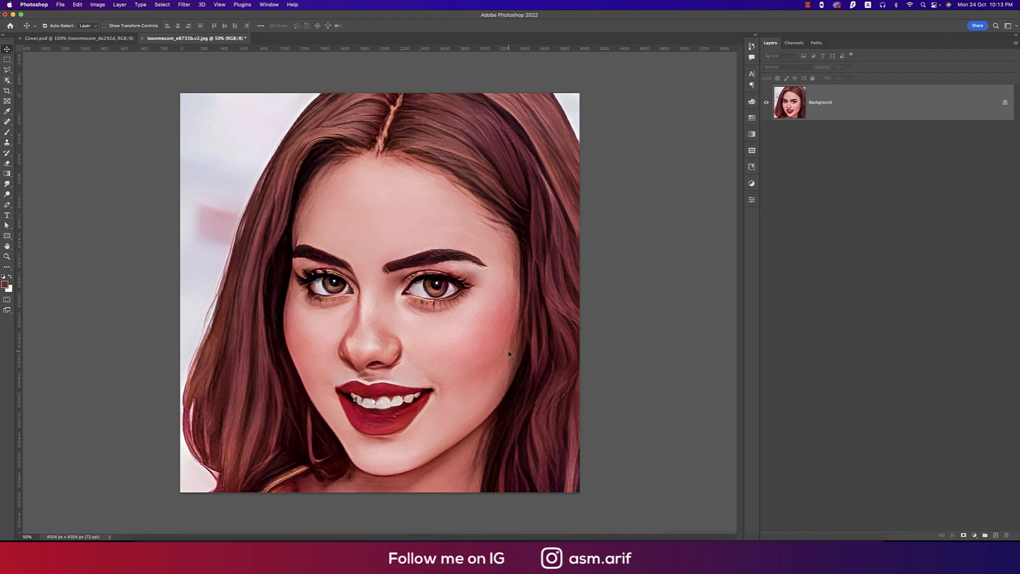
# - Start the Stylize Oil Paint filter on the portrait and center its preview on the eye
pyautogui.click(185, 5)
pyautogui.moveTo(213, 173)
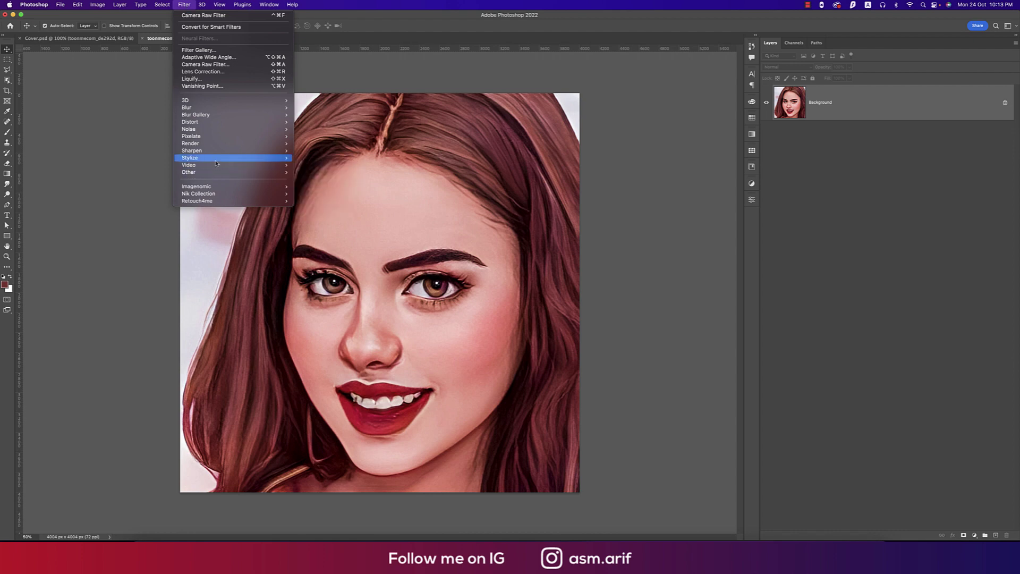
pyautogui.click(312, 186)
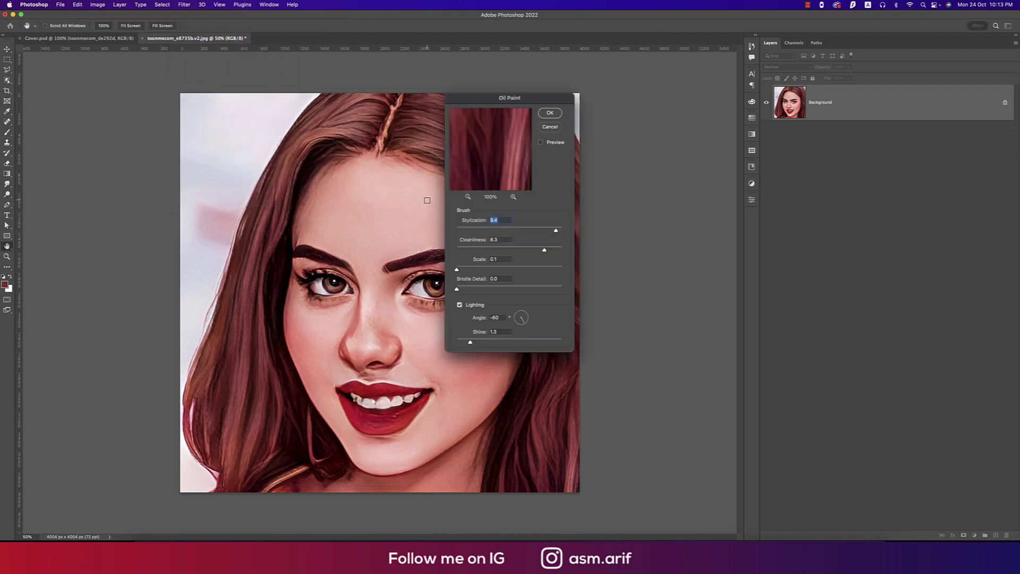
pyautogui.moveTo(483, 138)
pyautogui.mouseDown()
pyautogui.moveTo(498, 177)
pyautogui.moveTo(639, 276)
pyautogui.mouseUp()
pyautogui.moveTo(484, 131); pyautogui.dragTo(602, 349)
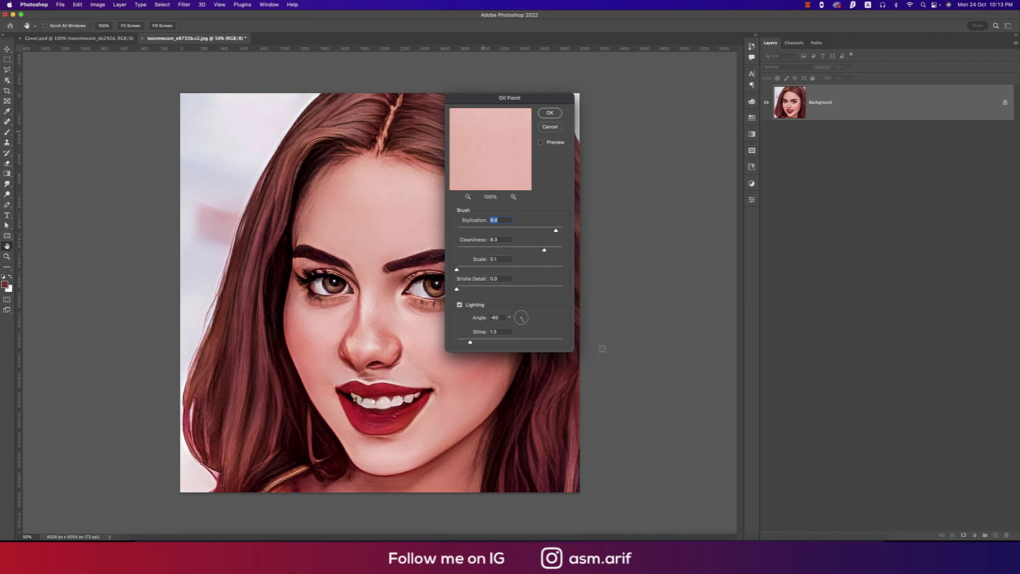
pyautogui.moveTo(469, 113); pyautogui.dragTo(436, 63)
pyautogui.moveTo(474, 113); pyautogui.dragTo(456, 97)
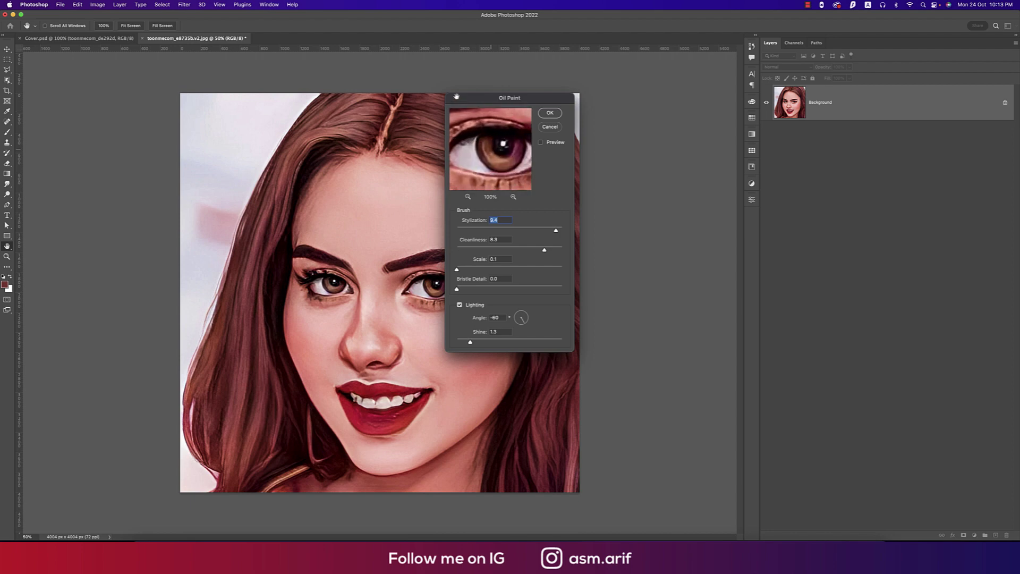
pyautogui.moveTo(496, 160); pyautogui.dragTo(492, 153)
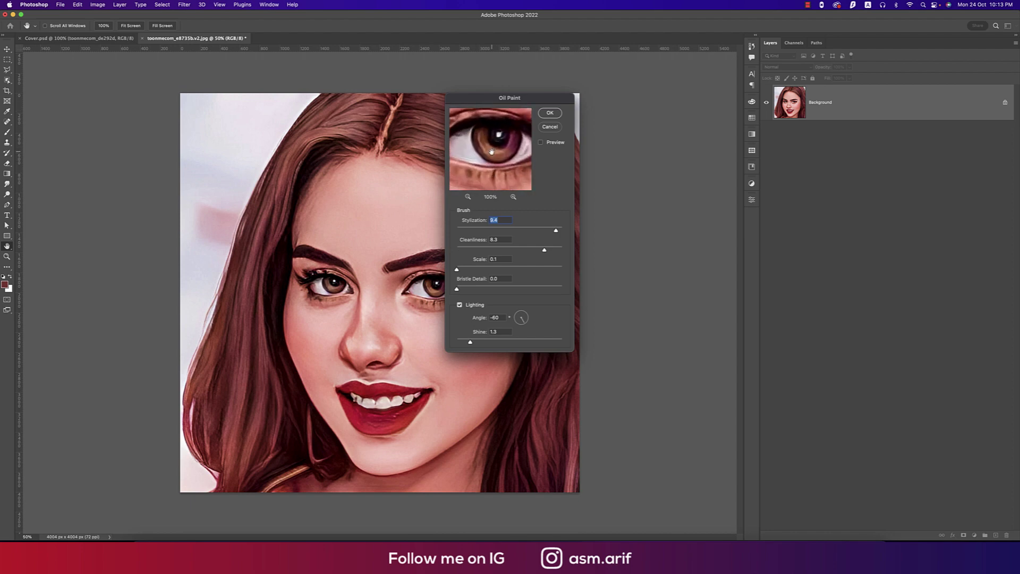
# - Adjust the Oil Paint brush's Cleanliness, lower its Stylization, and apply the filter
pyautogui.click(480, 250)
pyautogui.moveTo(481, 251); pyautogui.dragTo(612, 250)
pyautogui.click(490, 230)
pyautogui.moveTo(489, 232)
pyautogui.mouseDown()
pyautogui.moveTo(534, 233)
pyautogui.moveTo(476, 233)
pyautogui.mouseUp()
pyautogui.click(550, 112)
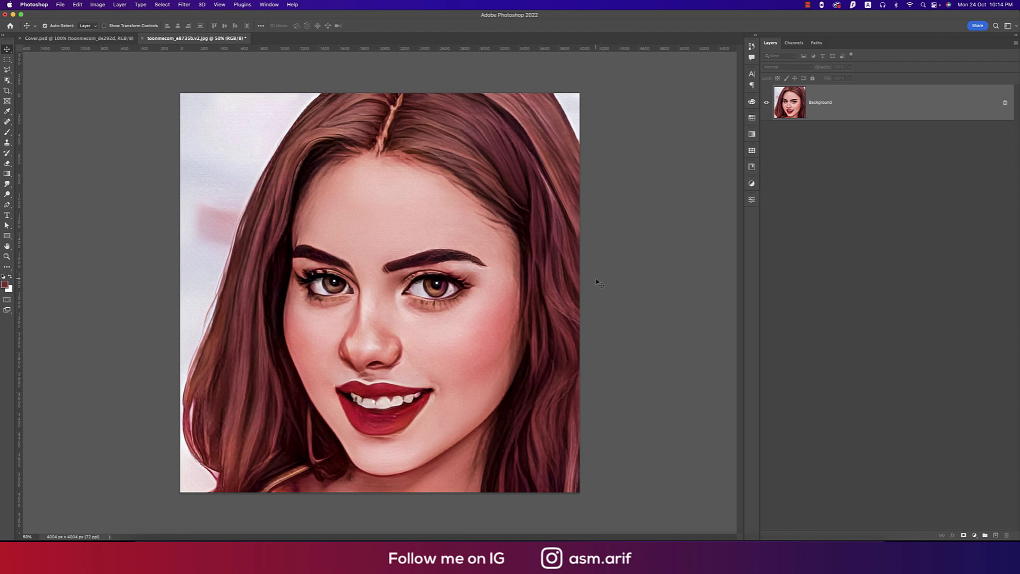
# - Inspect the painted texture on the face up close and save the JPEG at quality 12 with the Baseline (Standard) format
pyautogui.scroll(3, 593, 281)
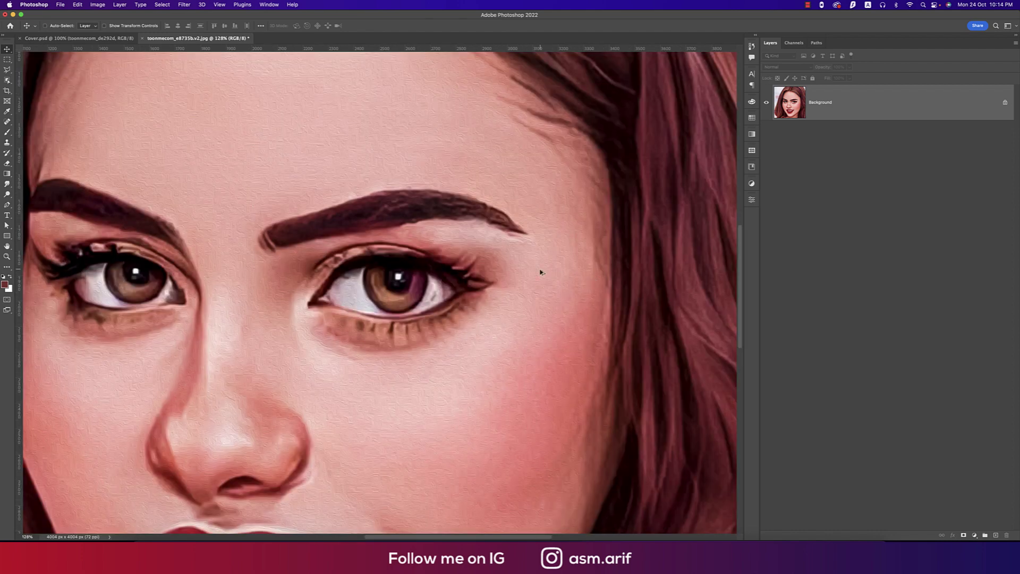
pyautogui.scroll(-4, 542, 272)
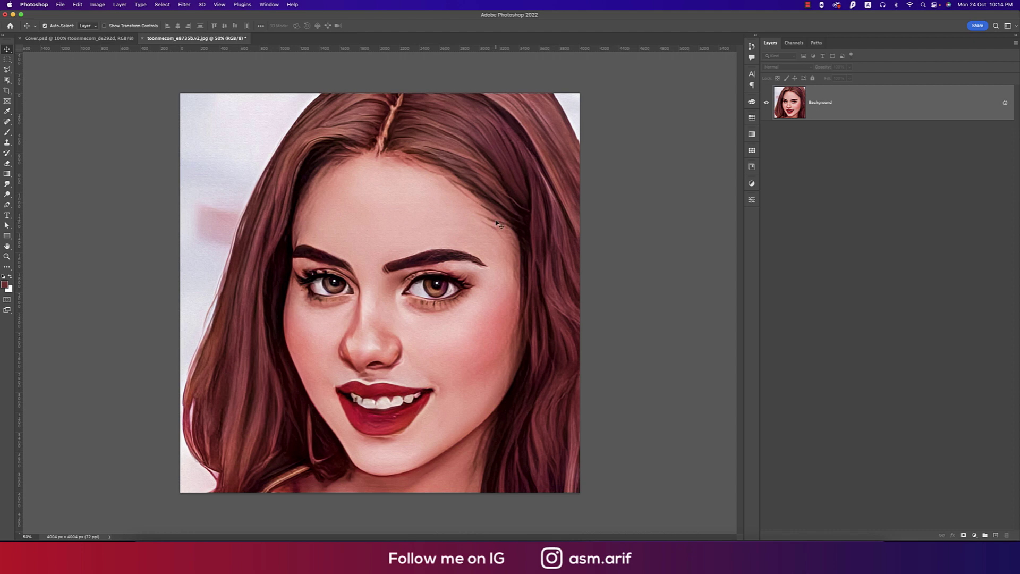
pyautogui.press('super+s')
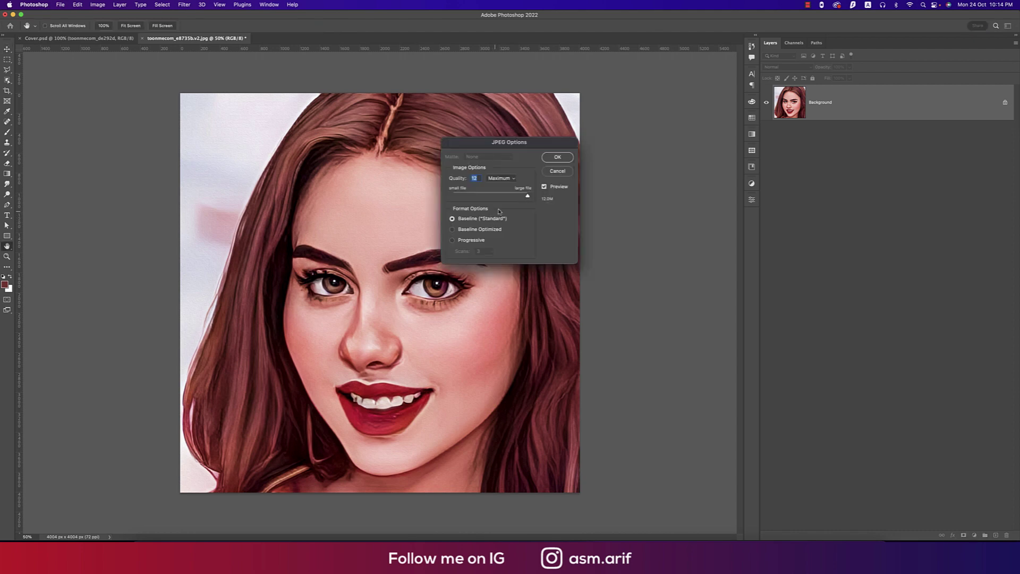
pyautogui.click(557, 158)
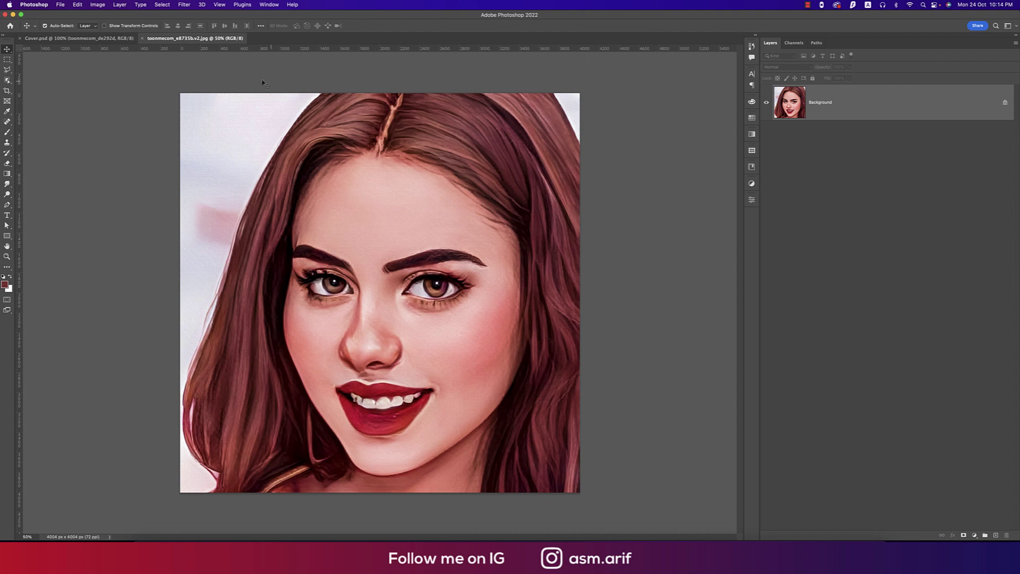
# - Open the EDIT DESIGN HERE smart object of the living-room picture frame mockup and hide the blue-haired portrait layer
pyautogui.click(10, 25)
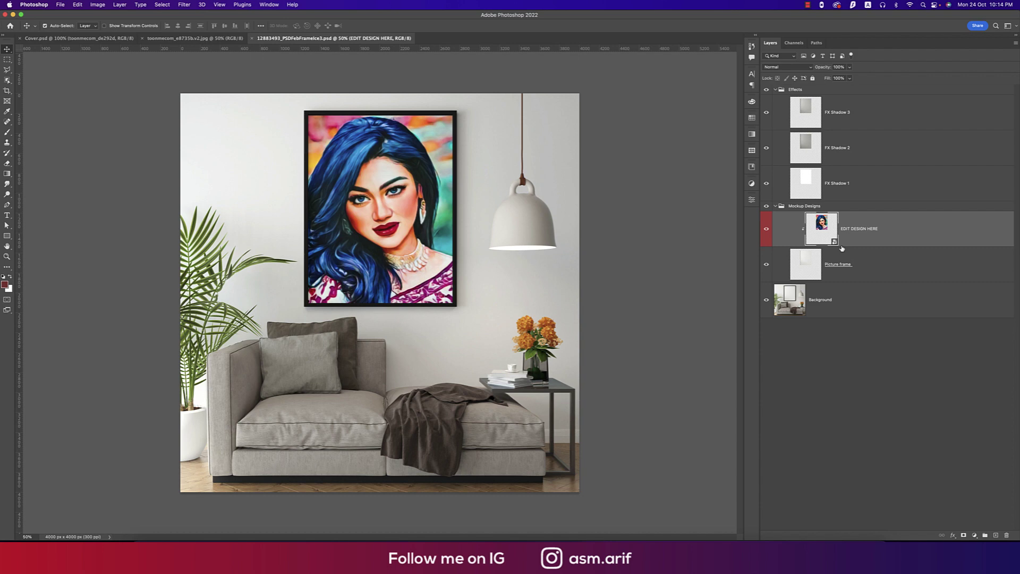
pyautogui.doubleClick(841, 245)
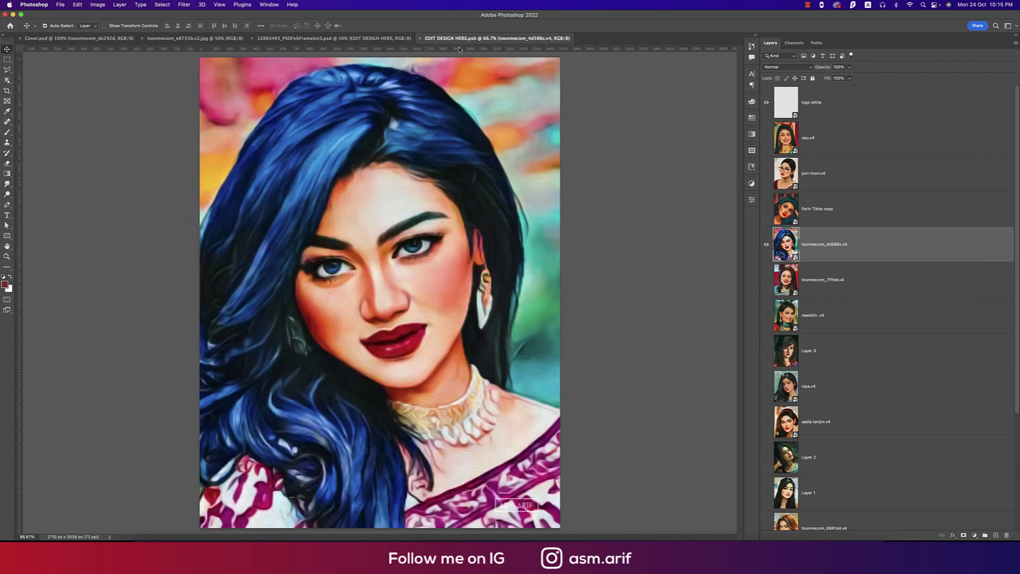
pyautogui.click(771, 244)
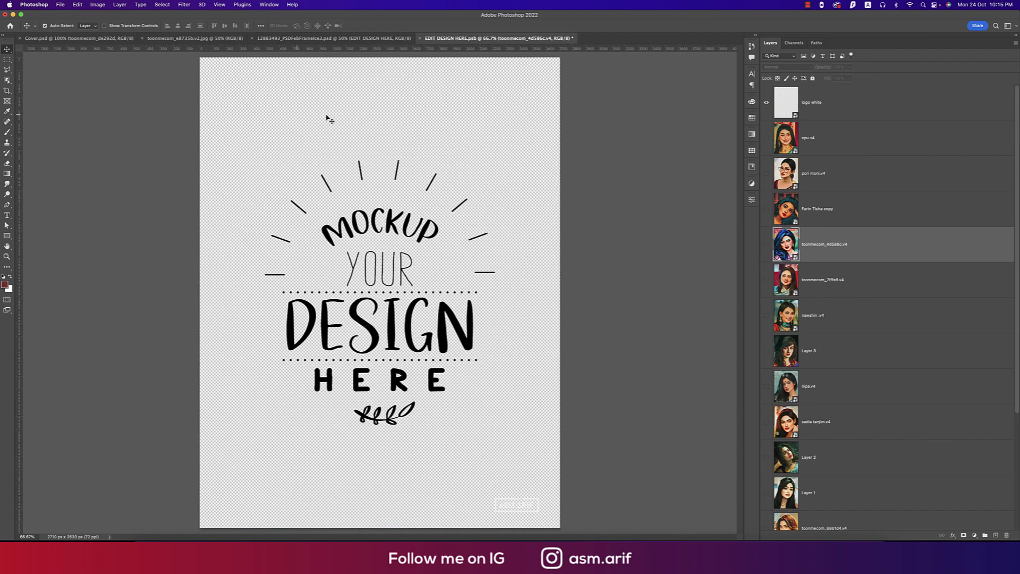
# - Place toonmecom_e8735b.v2.jpg as an embedded image, scale it to 88.39% to fill the canvas, and save the smart object back to the mockup
pyautogui.click(60, 5)
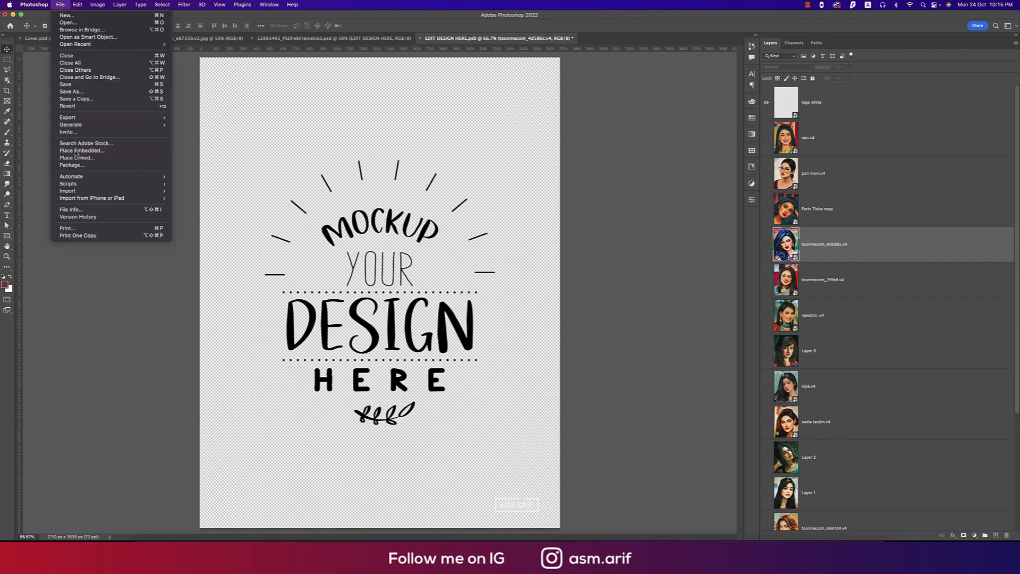
pyautogui.click(331, 197)
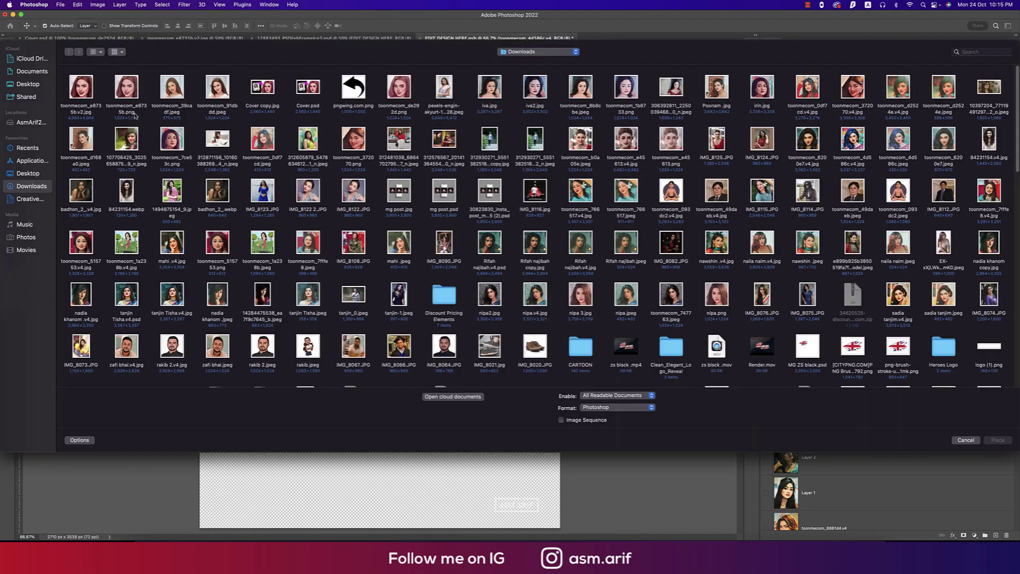
pyautogui.doubleClick(80, 92)
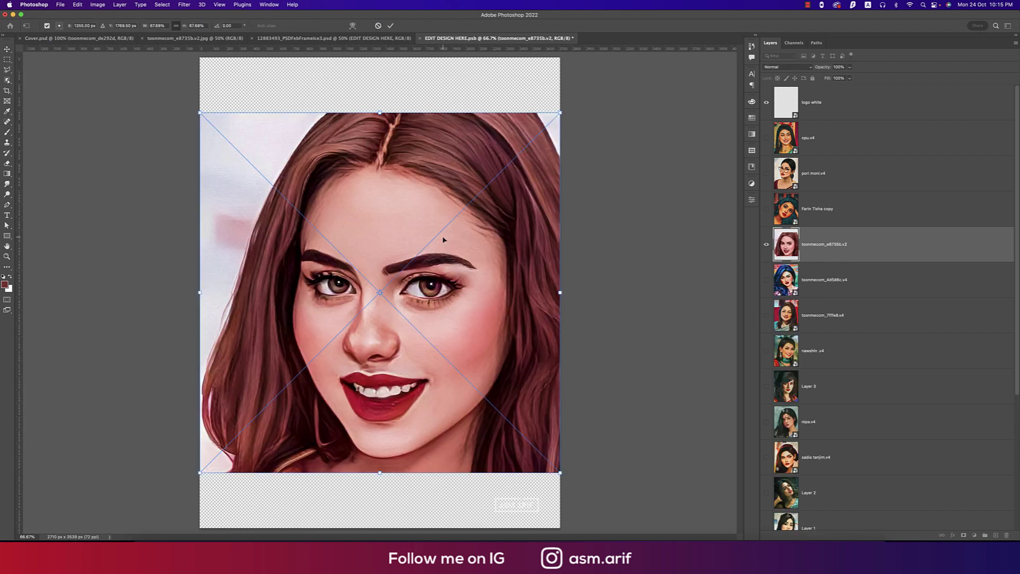
pyautogui.moveTo(380, 113); pyautogui.dragTo(380, 57)
pyautogui.moveTo(380, 474); pyautogui.dragTo(379, 528)
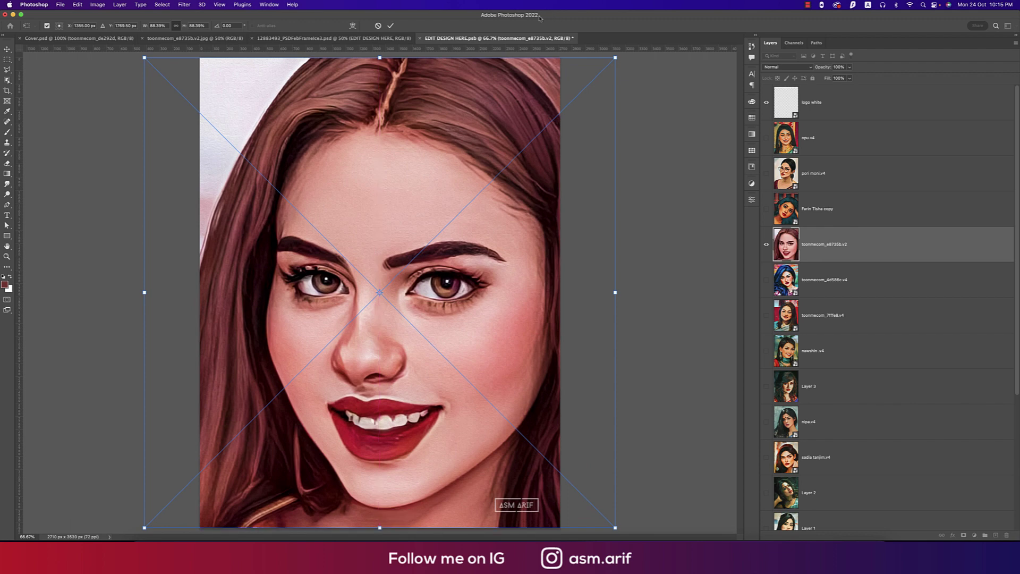
pyautogui.click(391, 26)
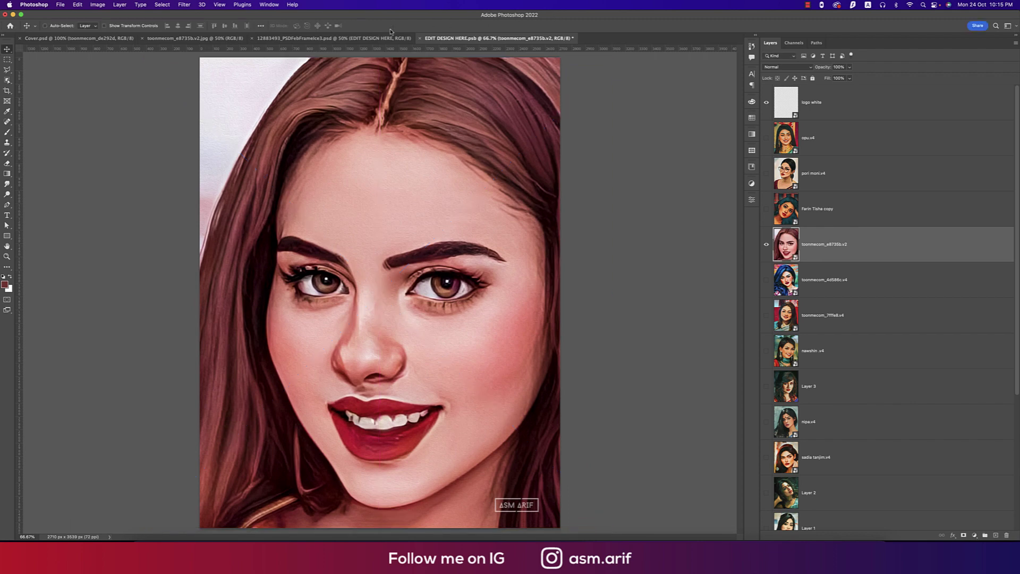
pyautogui.press('super+s')
pyautogui.press('super+w')
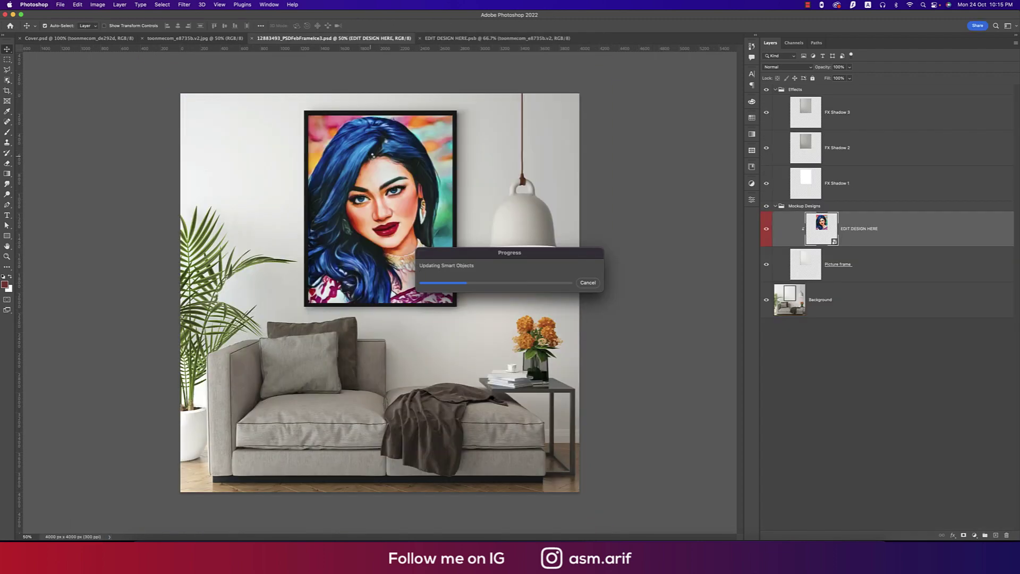